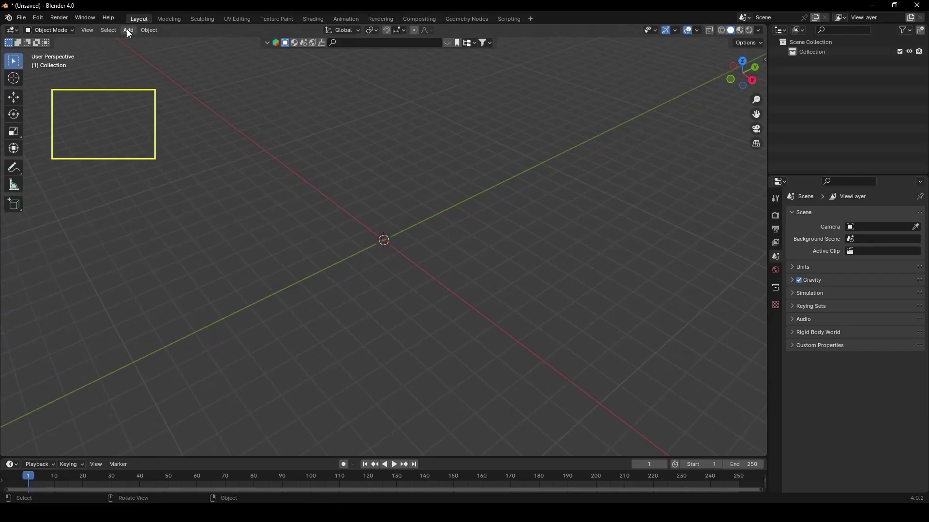
Step: Add a cylinder mesh and raise its vertex count to 64
click(128, 31)
mouse_move(142, 40)
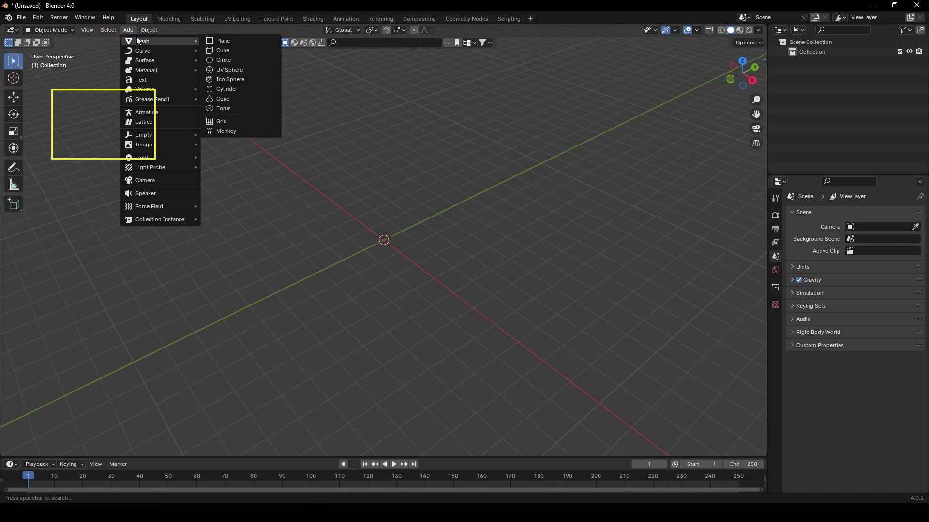
click(237, 90)
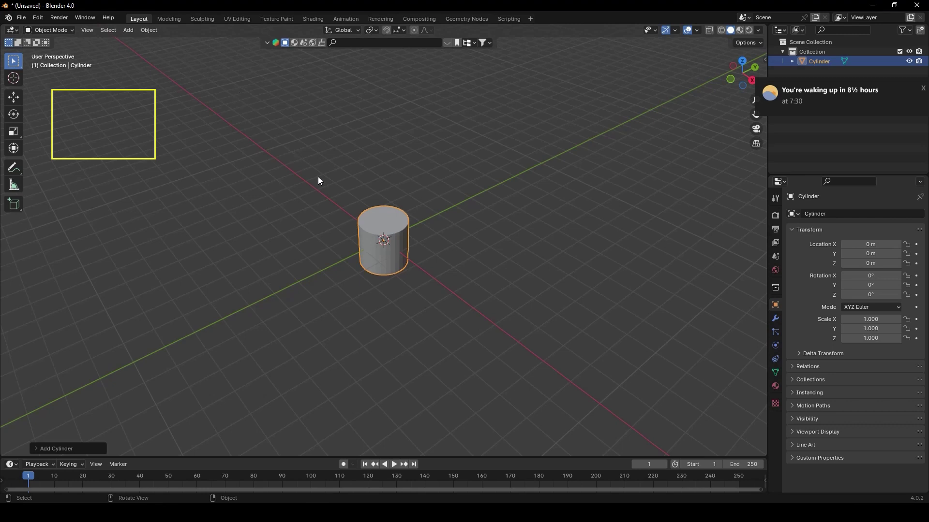
click(37, 449)
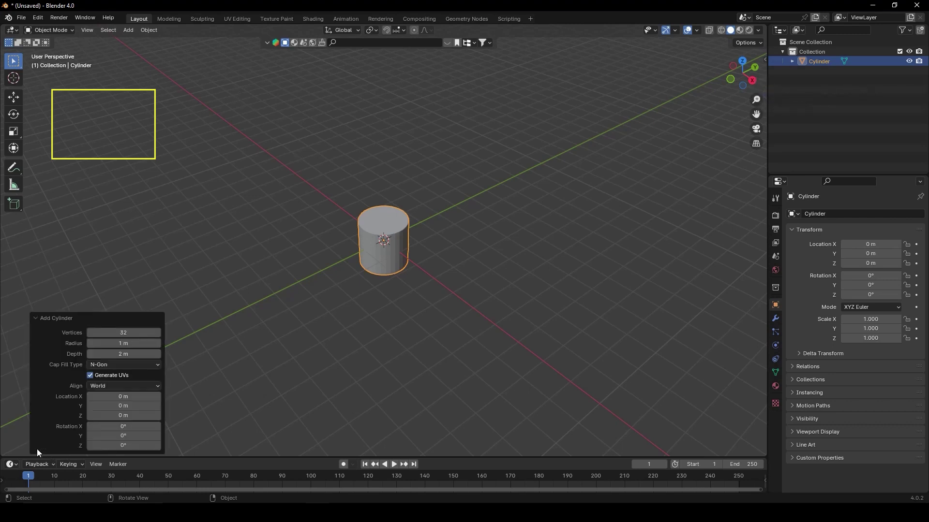
click(126, 332)
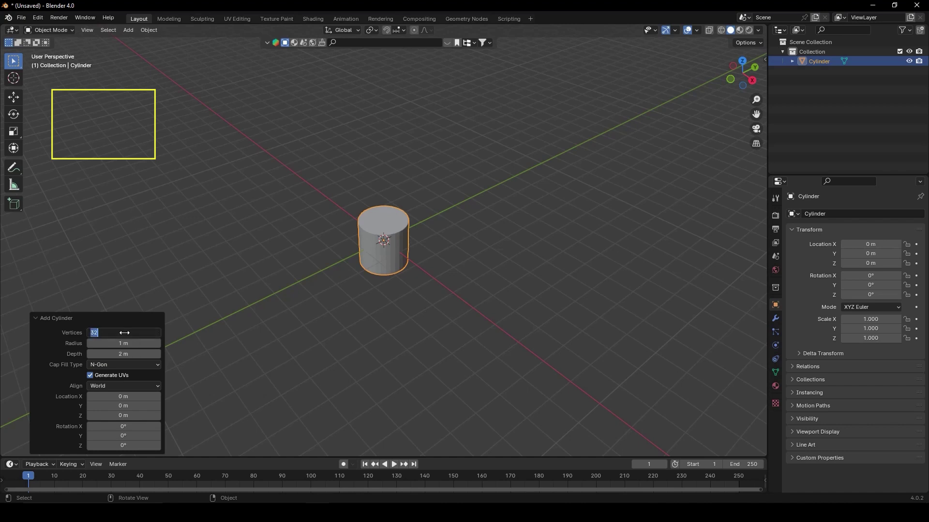
text(64)
key(Return)
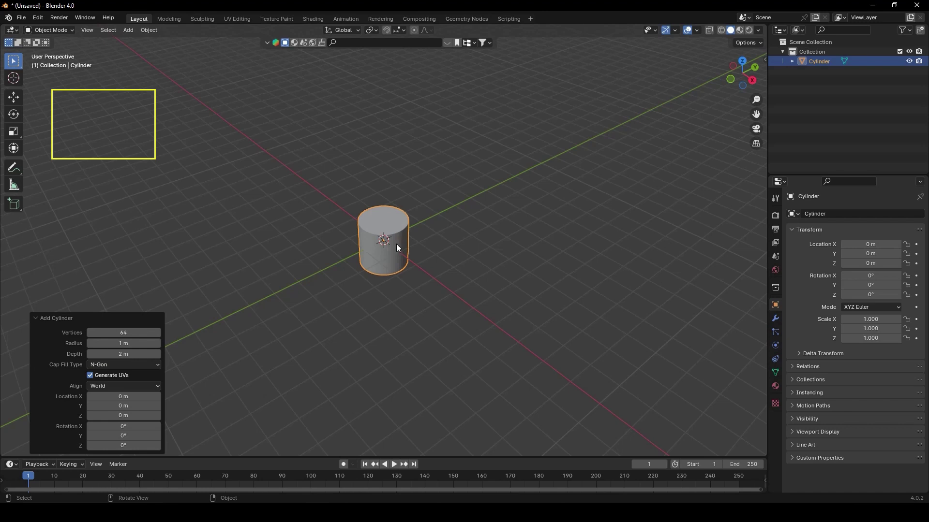
scroll(396, 244, up, 2)
scroll(407, 236, up, 1)
Step: In face select mode, select the cylinder's side faces by inverting a top-face selection
key(Tab)
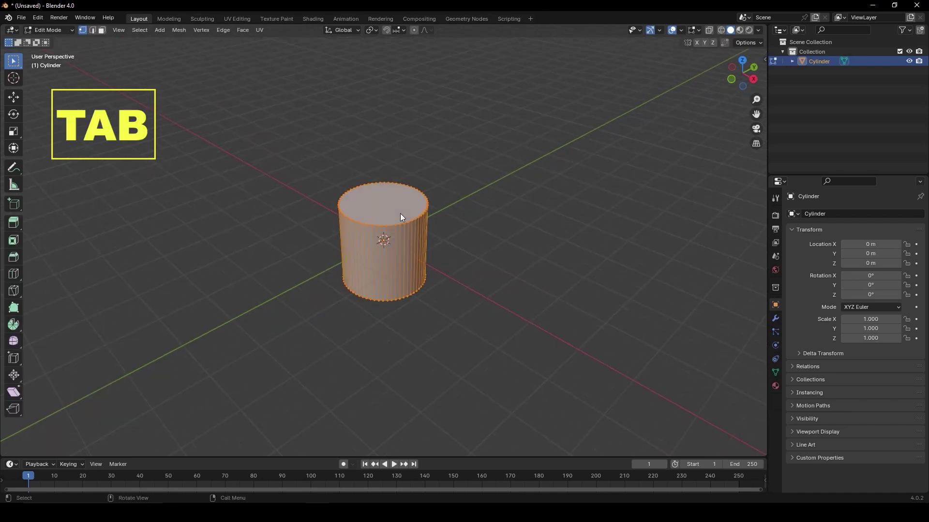
scroll(404, 209, up, 2)
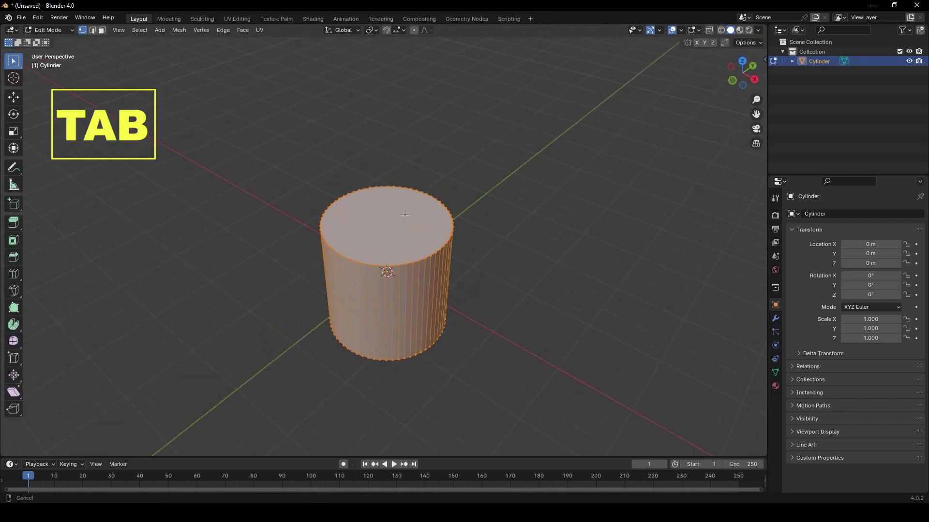
click(102, 30)
middle_drag(340, 169, 415, 198)
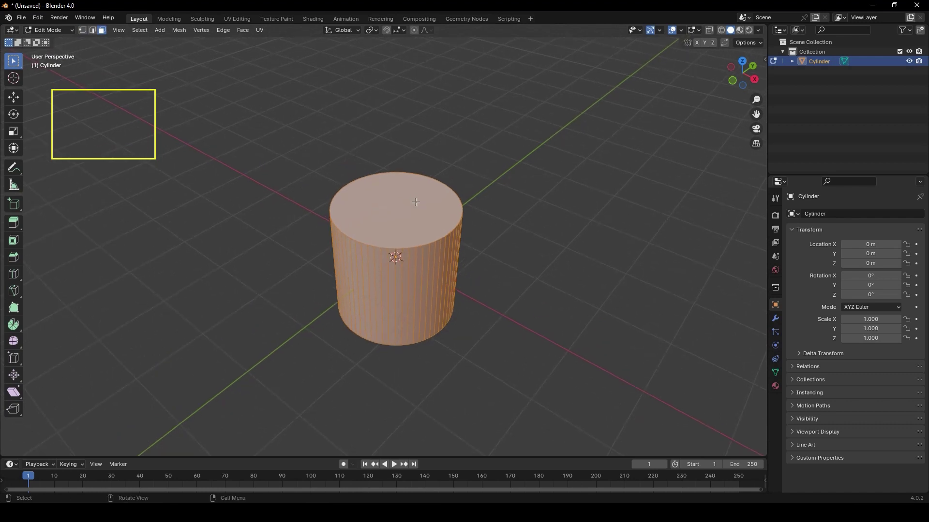
click(416, 202)
key(ctrl+i)
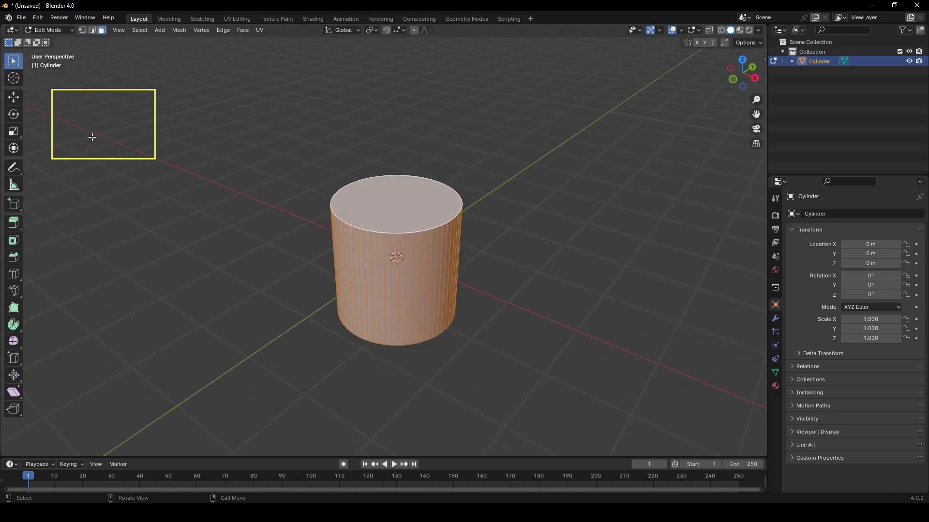
click(20, 99)
Step: Scale the selection along Z to about 0.368 to flatten the cylinder into a disc
mouse_move(262, 235)
middle_down()
mouse_move(306, 213)
mouse_move(380, 220)
middle_up()
key(s)
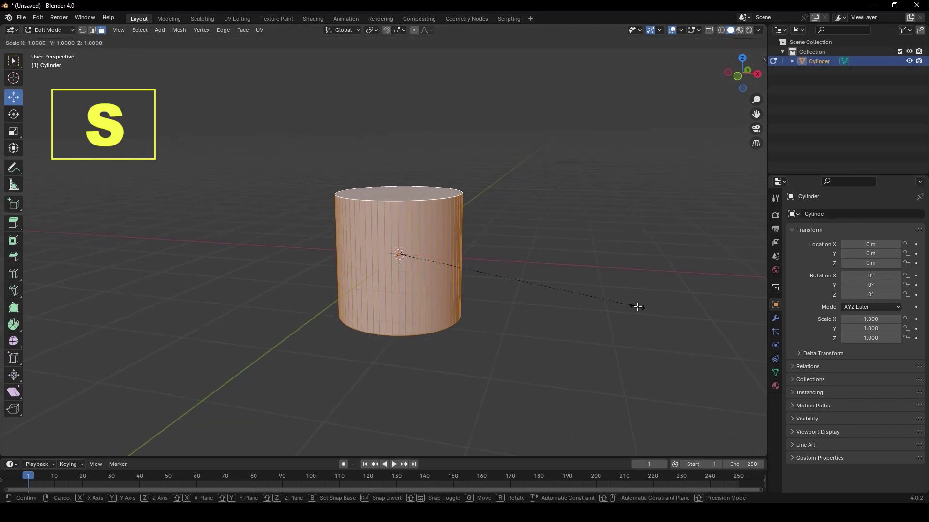
key(z)
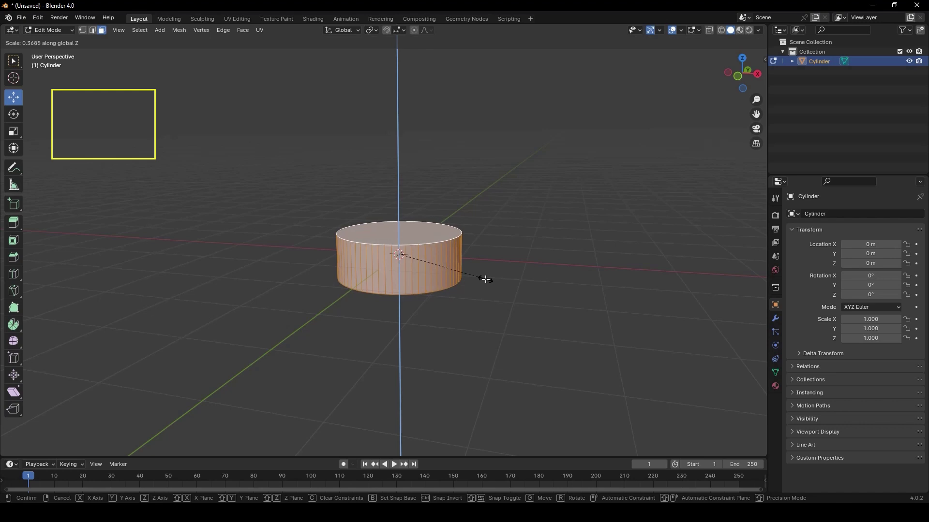
click(486, 278)
mouse_move(489, 276)
middle_down()
mouse_move(498, 280)
mouse_move(483, 257)
mouse_move(494, 257)
middle_up()
scroll(483, 257, up, 2)
Step: Select only the disc's top face
key(Tab)
key(Tab)
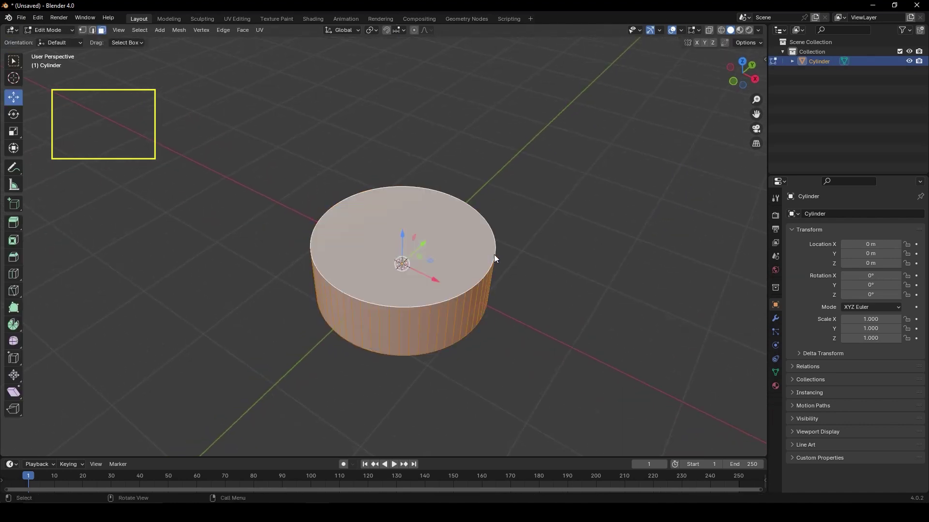
click(452, 225)
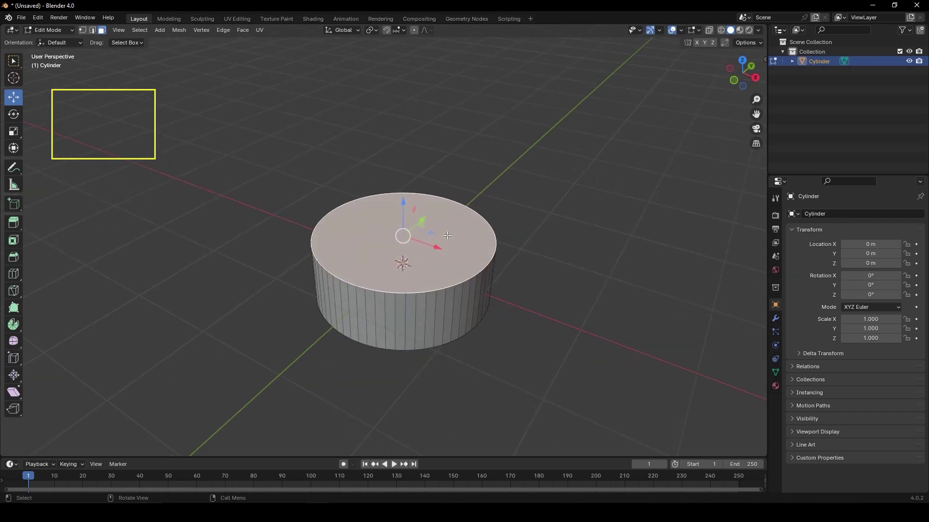
middle_drag(433, 225, 445, 232)
scroll(445, 232, up, 1)
Step: Inset the top face all the way toward its centre
key(i)
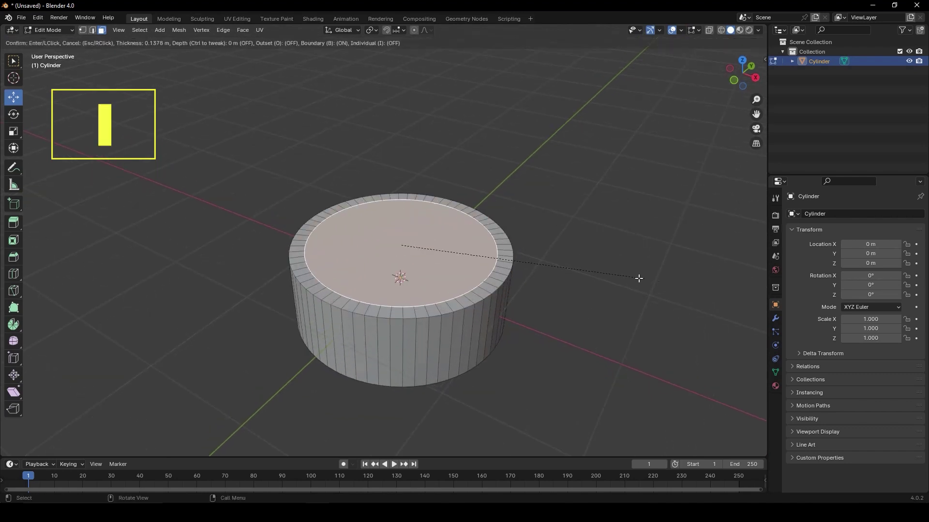
click(556, 265)
mouse_move(498, 277)
middle_down()
mouse_move(508, 209)
mouse_move(425, 271)
middle_up()
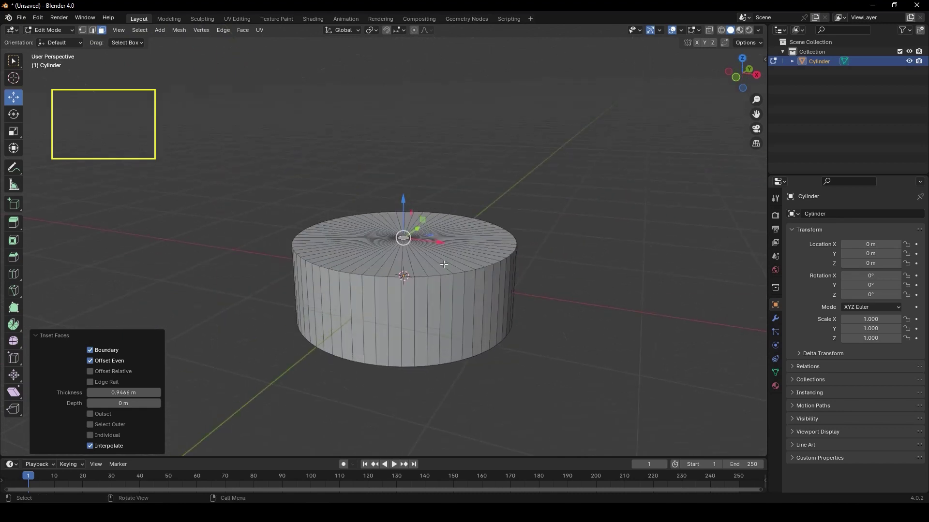
scroll(421, 251, up, 4)
scroll(422, 250, up, 2)
scroll(422, 250, up, 2)
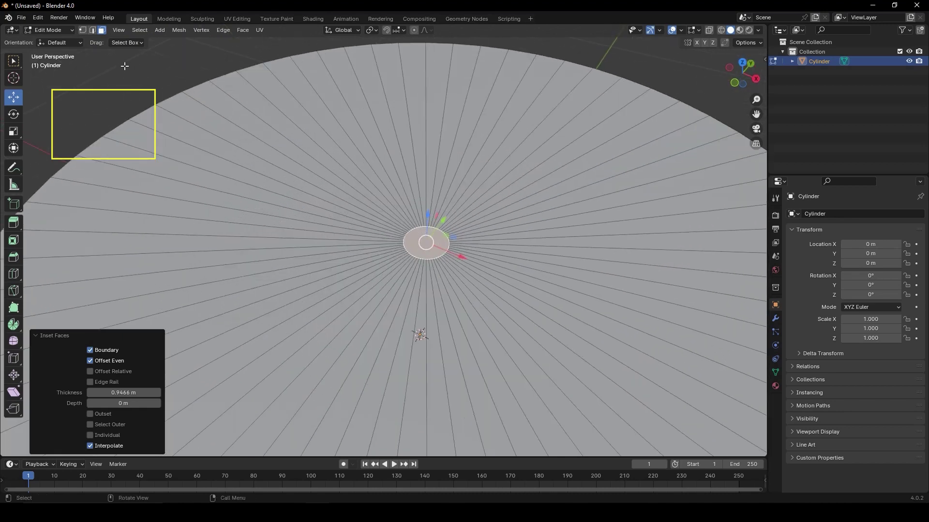
Step: Merge the top's inner ring At Center into a single vertex
click(86, 30)
middle_drag(416, 153, 424, 165)
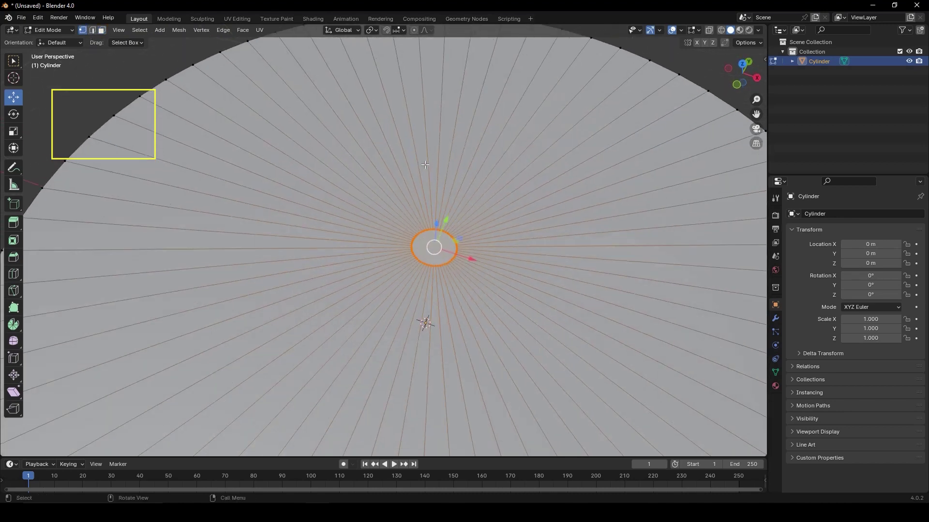
click(179, 30)
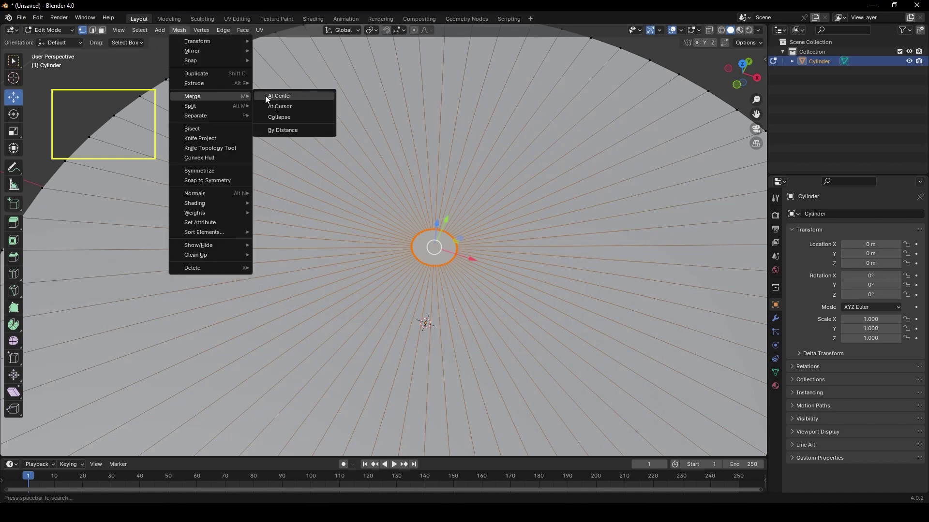
click(265, 95)
scroll(426, 200, down, 5)
middle_drag(426, 200, 434, 148)
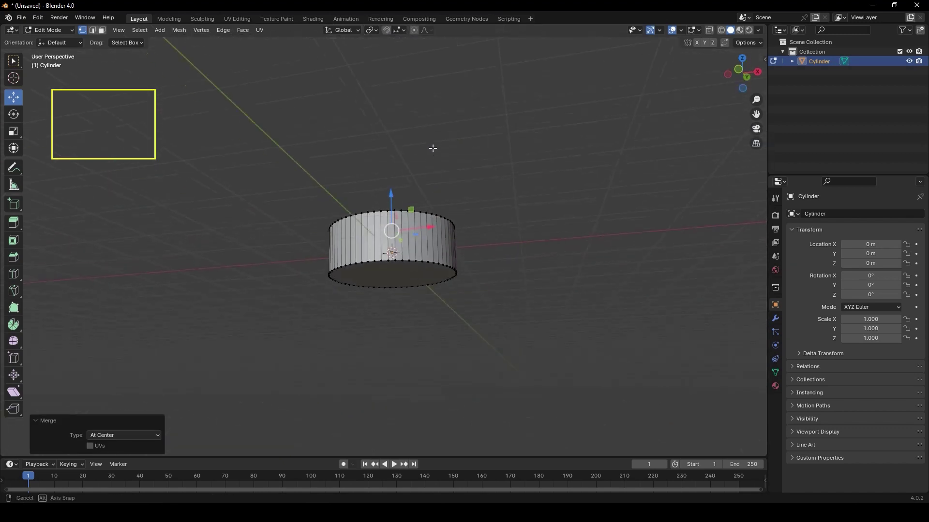
scroll(433, 147, up, 3)
Step: Select the bottom face and inset it fully toward its centre
click(102, 30)
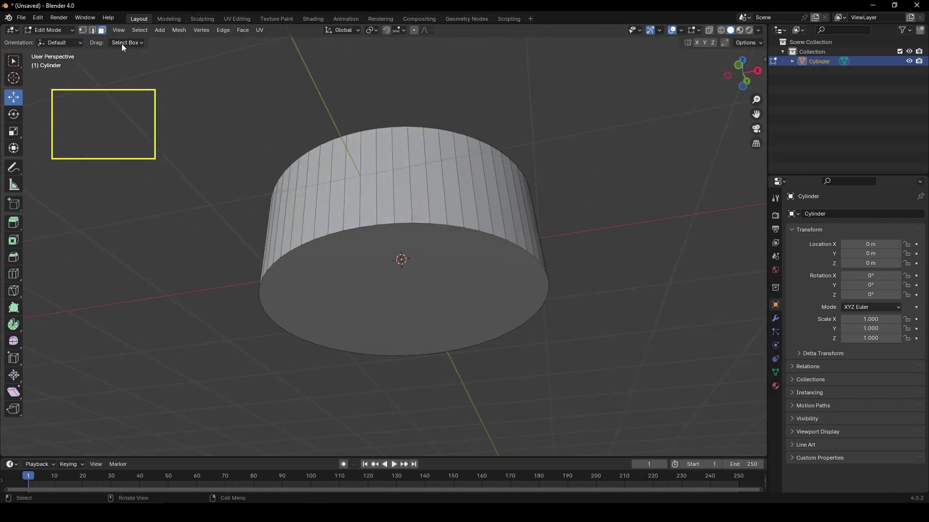
click(408, 275)
middle_drag(408, 276, 416, 257)
scroll(513, 261, up, 2)
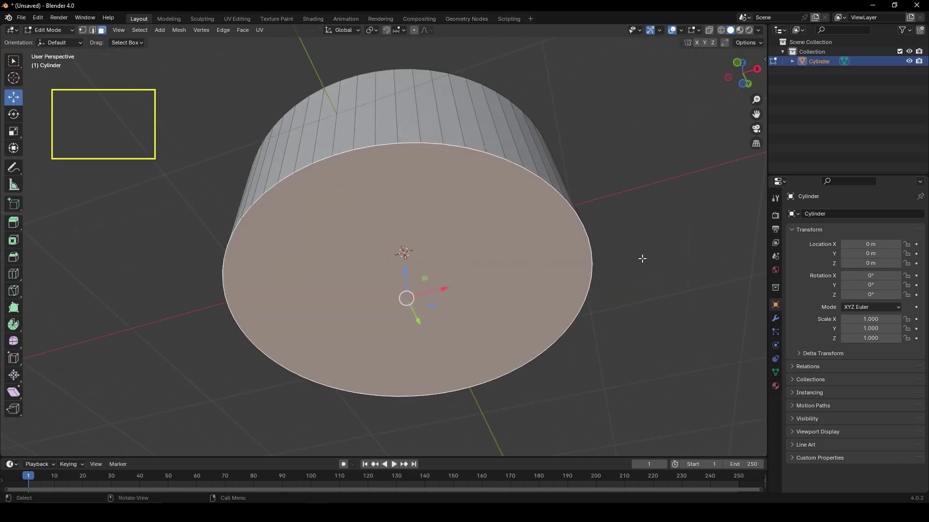
key(i)
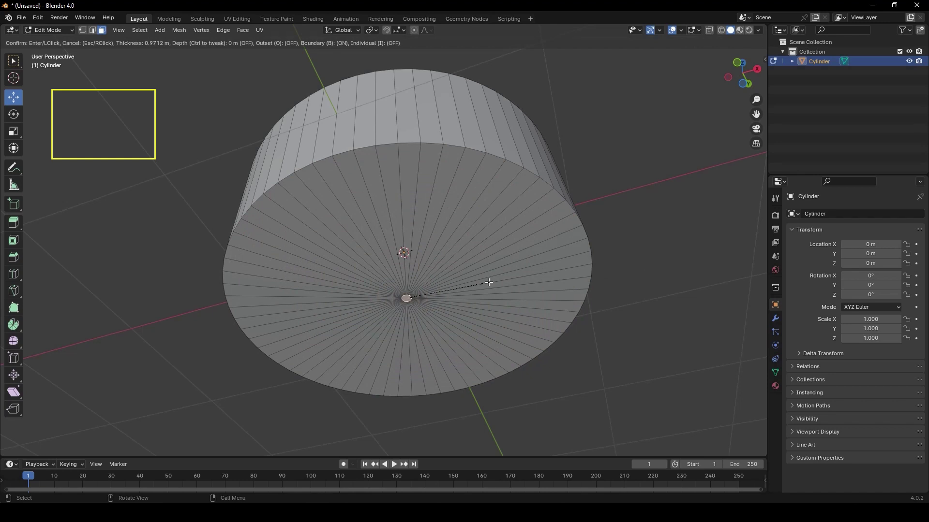
click(489, 282)
middle_drag(420, 253, 437, 272)
scroll(426, 242, up, 3)
scroll(423, 223, up, 3)
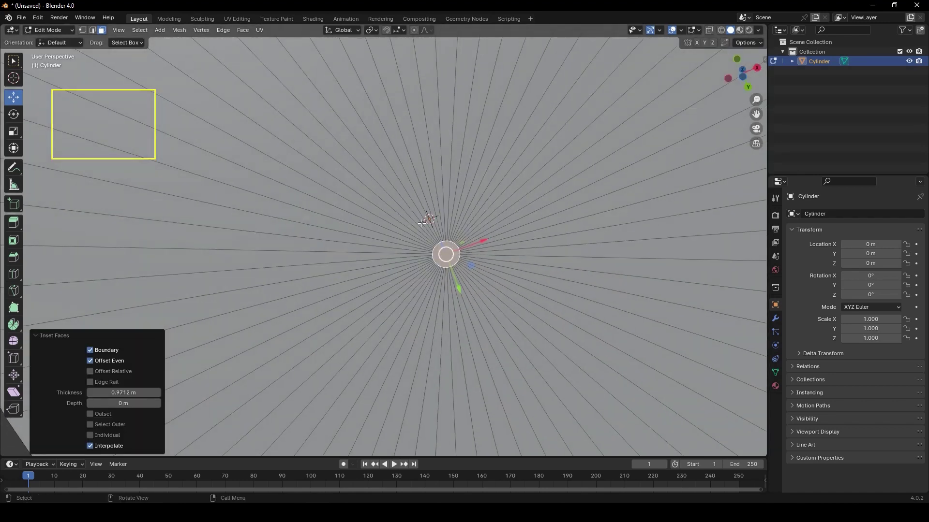
Step: Merge the bottom's inner ring At Center into a single vertex
click(83, 30)
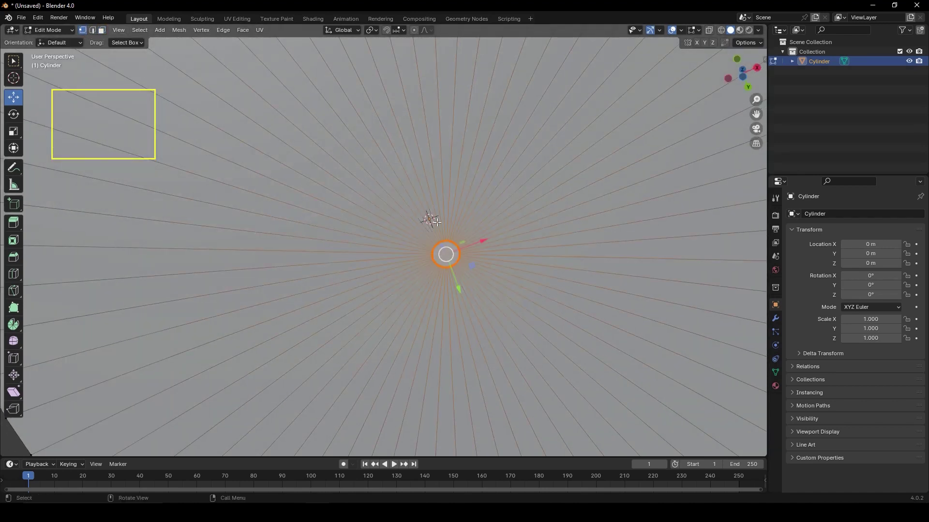
click(178, 31)
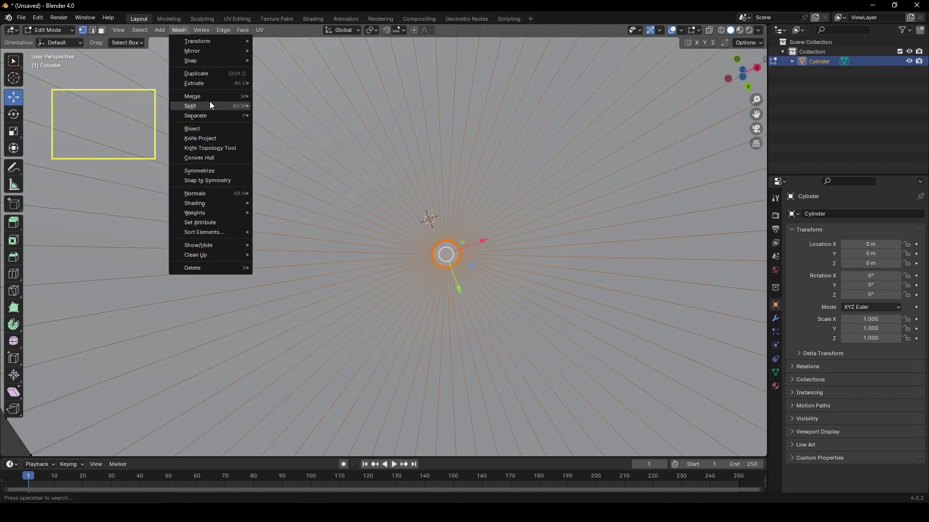
click(263, 99)
scroll(271, 102, down, 5)
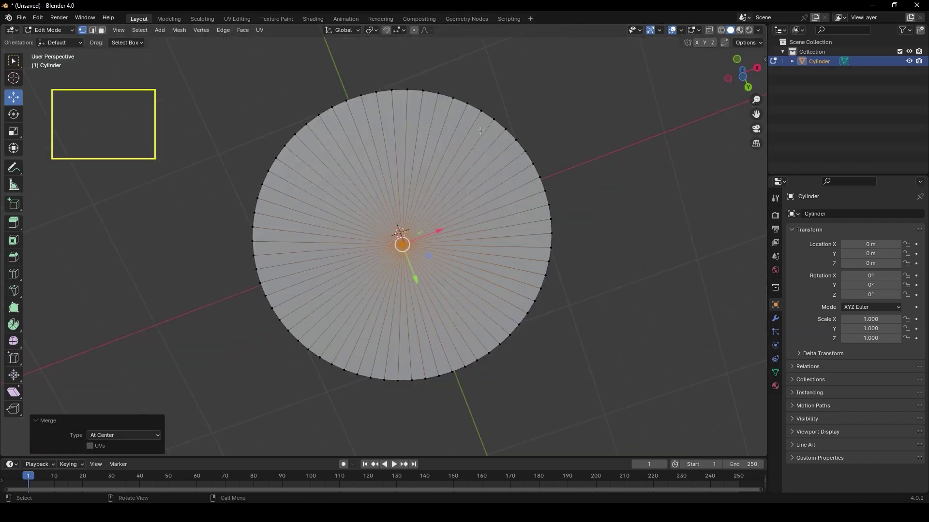
mouse_move(271, 102)
middle_down()
mouse_move(467, 224)
mouse_move(465, 182)
middle_up()
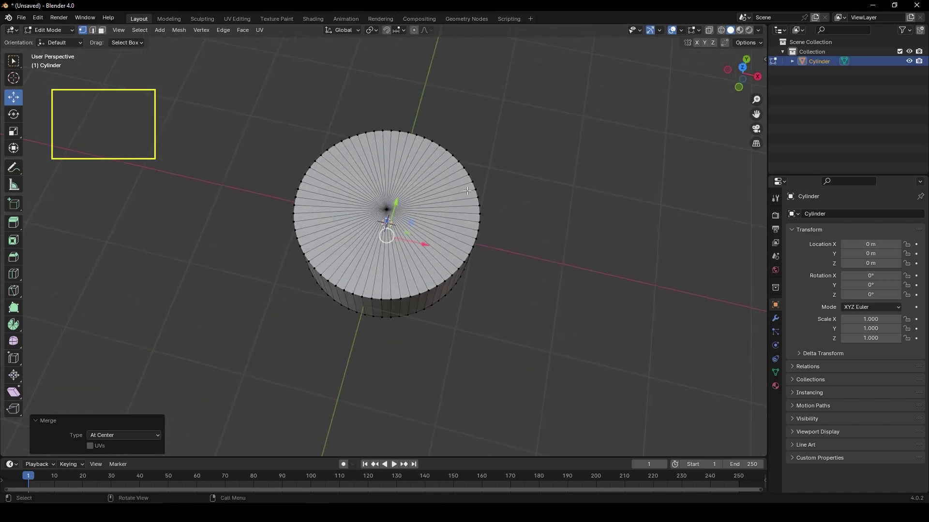
scroll(468, 184, up, 3)
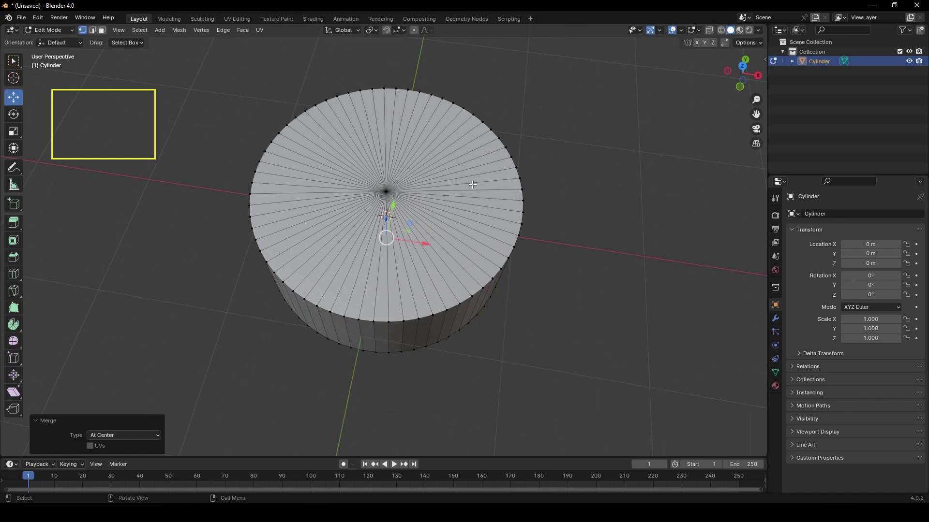
Step: From top orthographic view with X-ray on, box-select a thin wedge of top faces
key(KP_7)
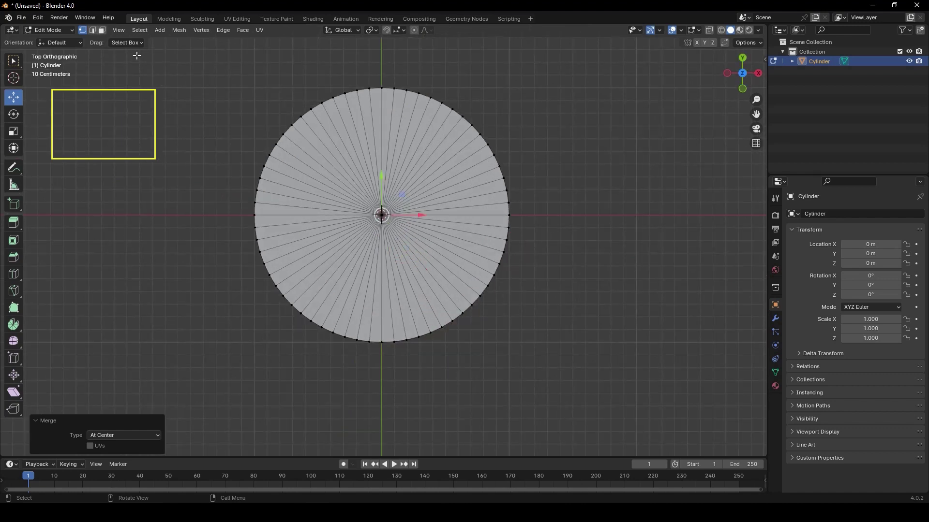
click(103, 30)
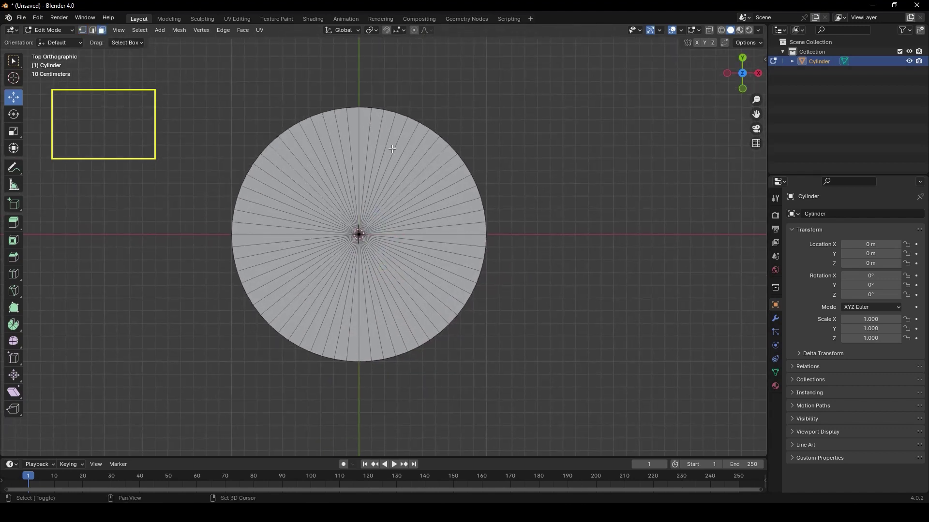
scroll(384, 141, up, 2)
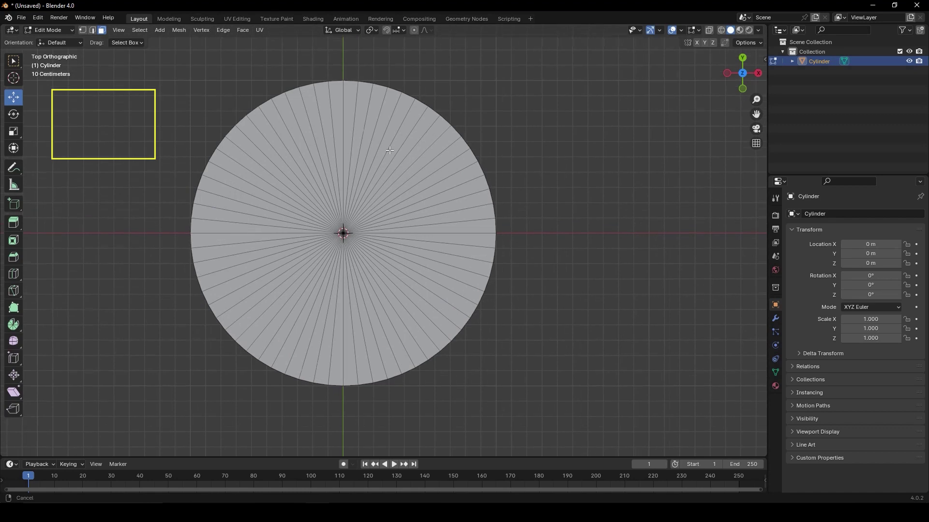
click(709, 32)
scroll(559, 141, up, 2)
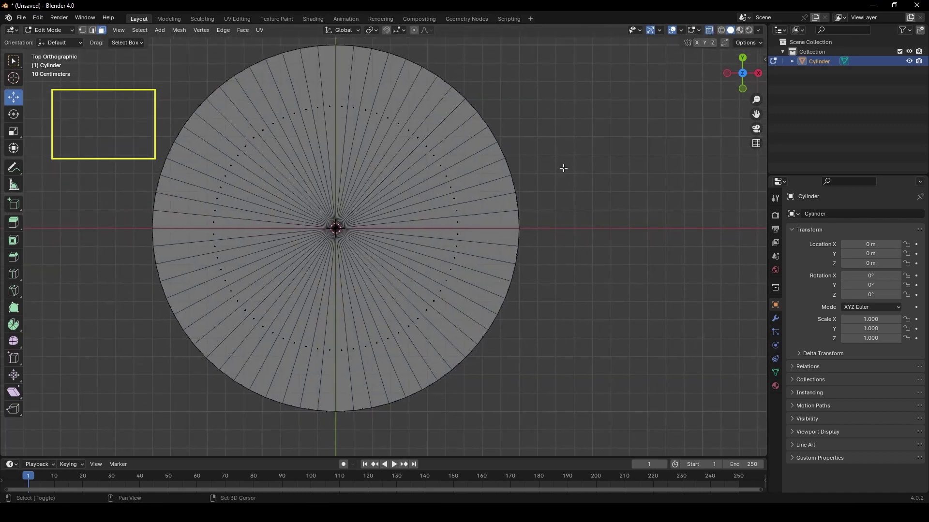
shift+middle_drag(563, 168, 561, 159)
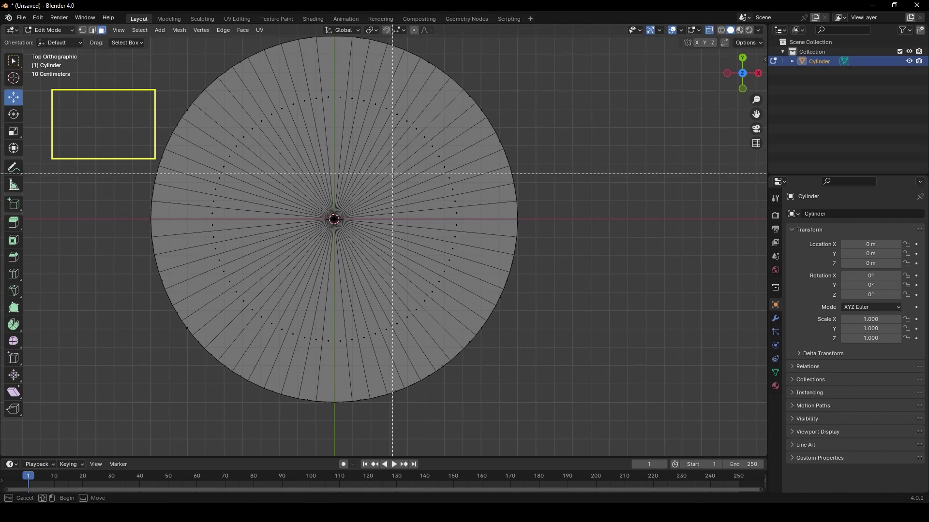
key(b)
drag(387, 174, 535, 266)
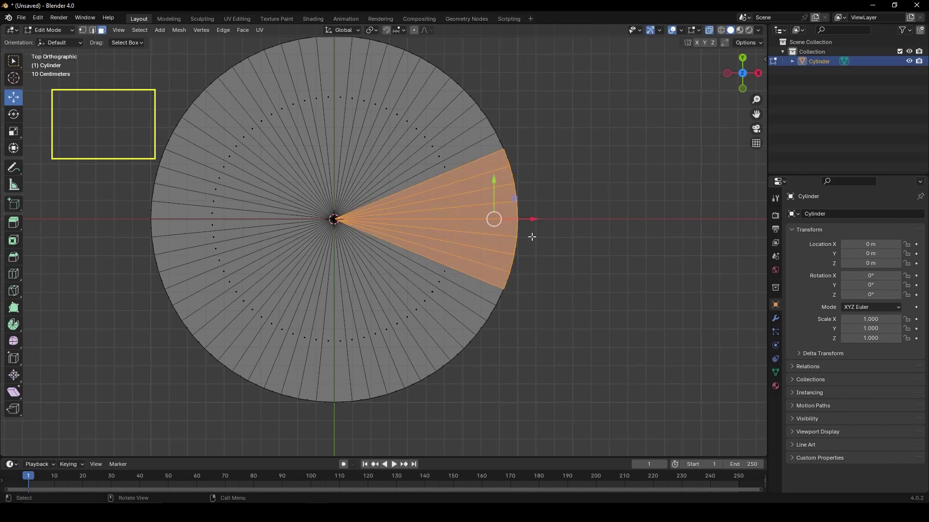
Step: Turn off X-ray and add the wedge's adjacent outer side faces to the selection
mouse_move(532, 236)
middle_down()
mouse_move(502, 195)
mouse_move(504, 208)
middle_up()
click(709, 30)
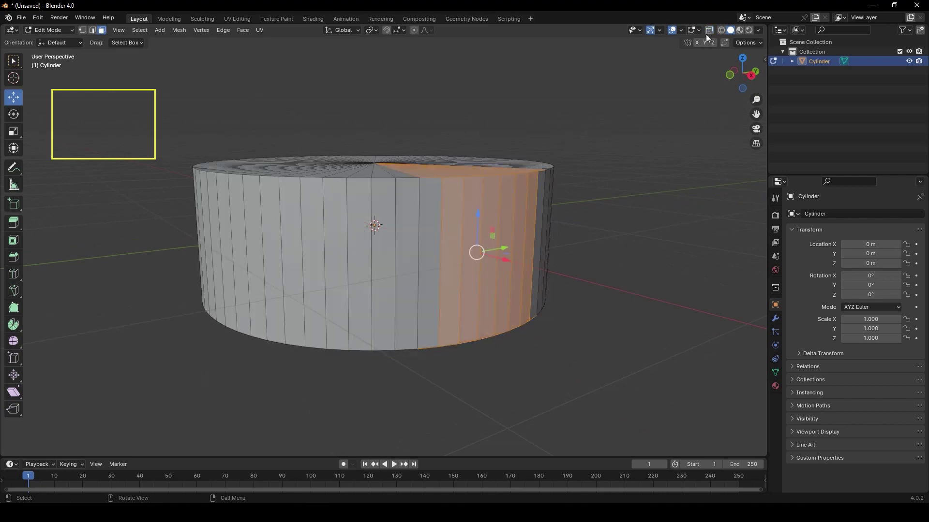
middle_drag(532, 126, 535, 145)
ctrl+click(459, 247)
mouse_move(460, 247)
middle_down()
mouse_move(425, 242)
mouse_move(422, 209)
mouse_move(464, 247)
mouse_move(431, 193)
mouse_move(521, 180)
mouse_move(359, 171)
mouse_move(416, 228)
mouse_move(473, 137)
mouse_move(508, 214)
mouse_move(449, 207)
mouse_move(459, 193)
middle_up()
ctrl+click(426, 242)
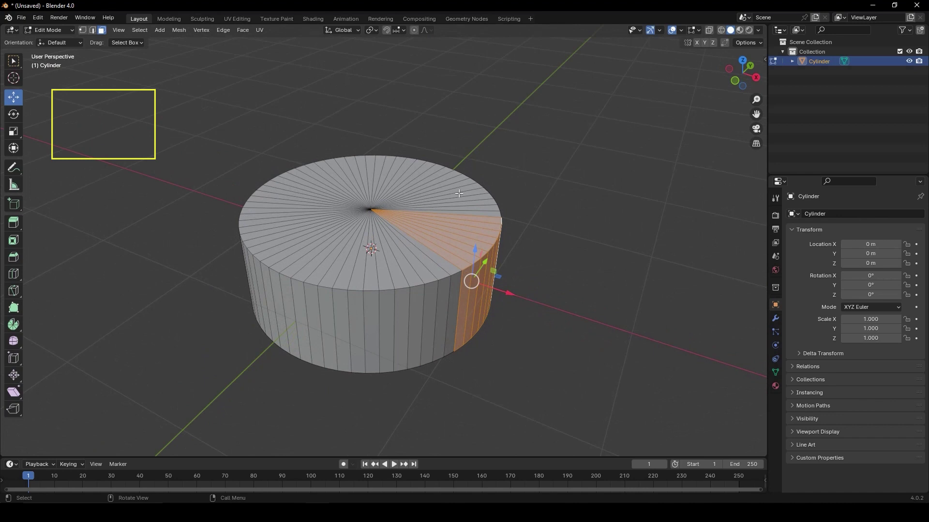
click(139, 30)
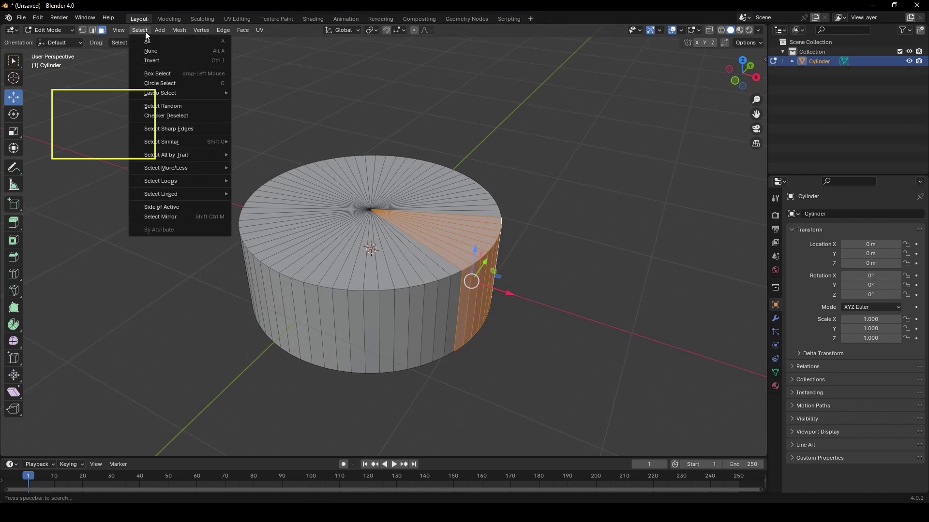
Step: Invert the selection and delete those vertices, leaving only the wedge
click(147, 61)
middle_drag(315, 158, 356, 173)
key(Delete)
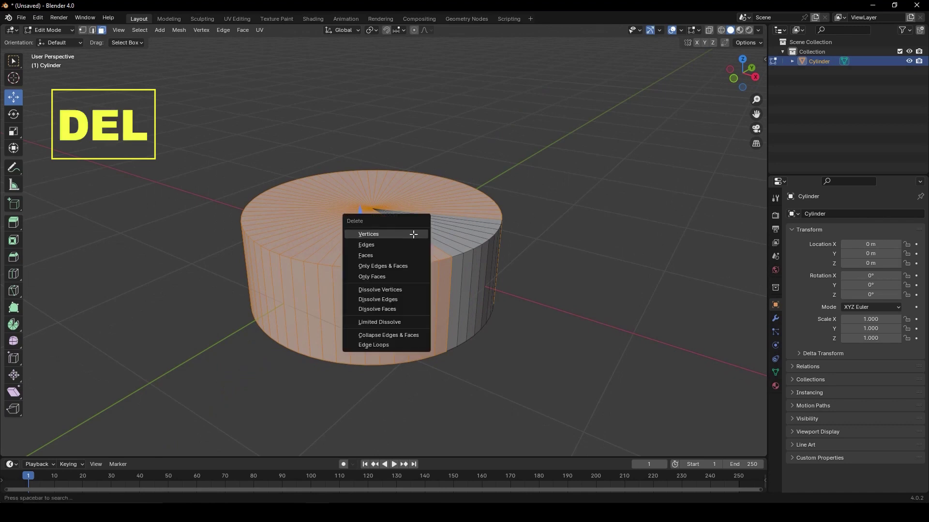
click(410, 253)
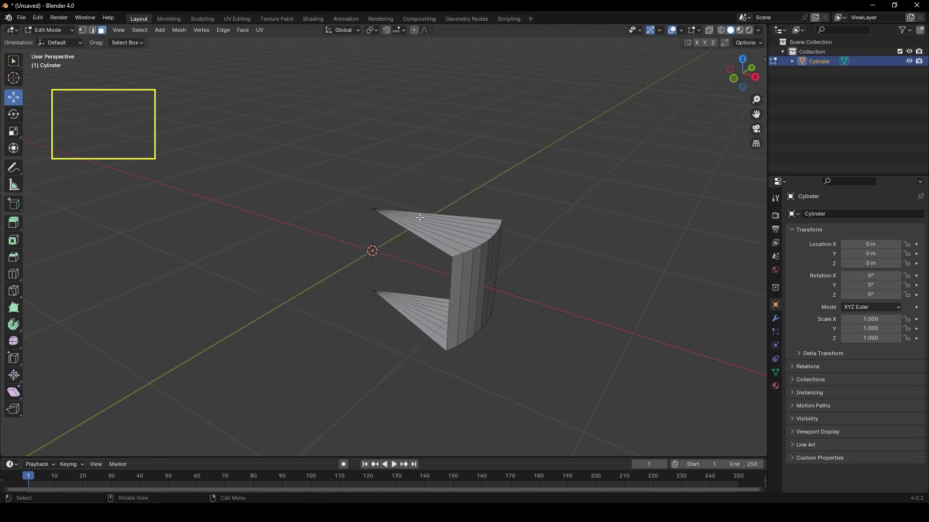
middle_drag(410, 253, 482, 192)
scroll(483, 192, up, 2)
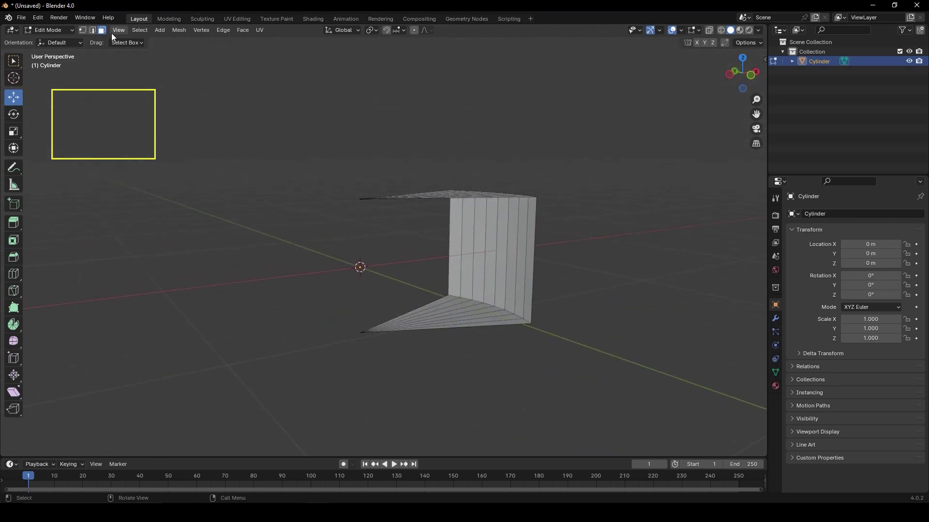
Step: In edge select mode, select the edges around the wedge's open side
click(96, 29)
middle_drag(435, 242, 484, 217)
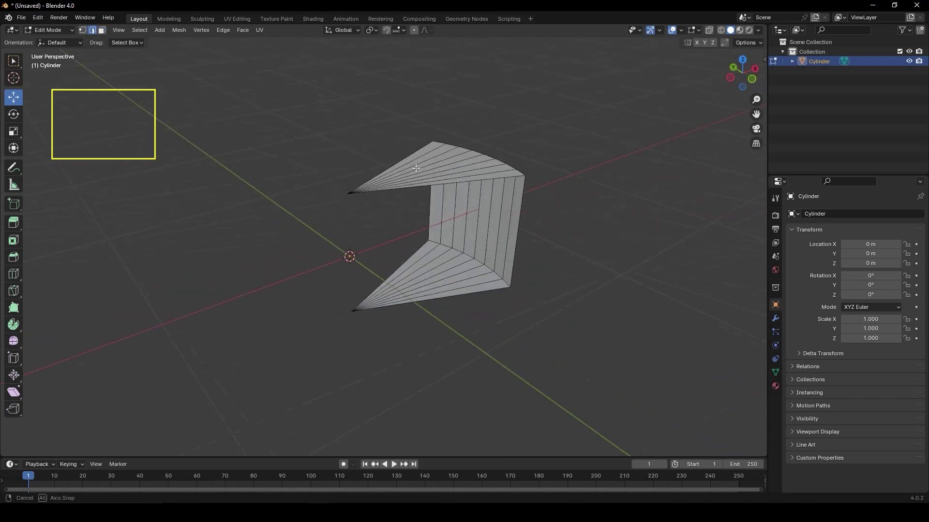
alt+click(484, 179)
ctrl+click(500, 278)
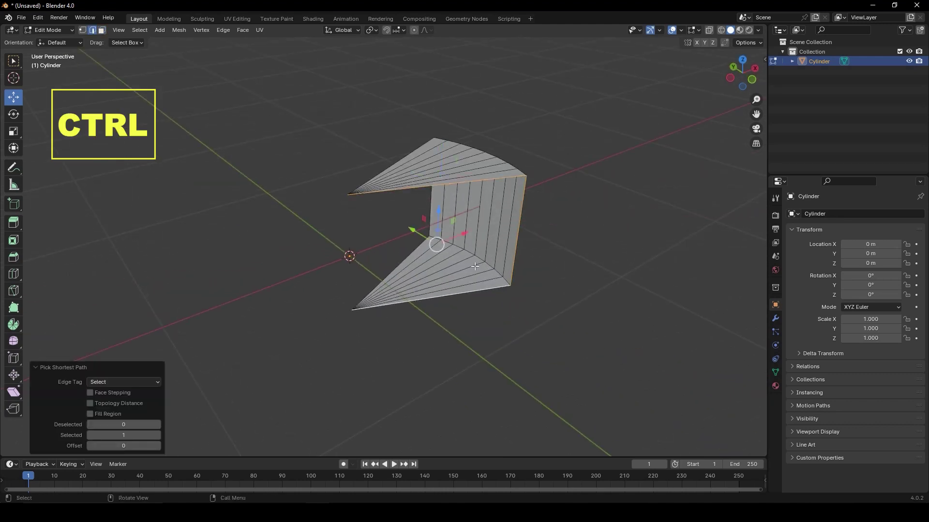
Step: Fill both open sides of the wedge with flat faces
key(f)
middle_drag(475, 266, 557, 265)
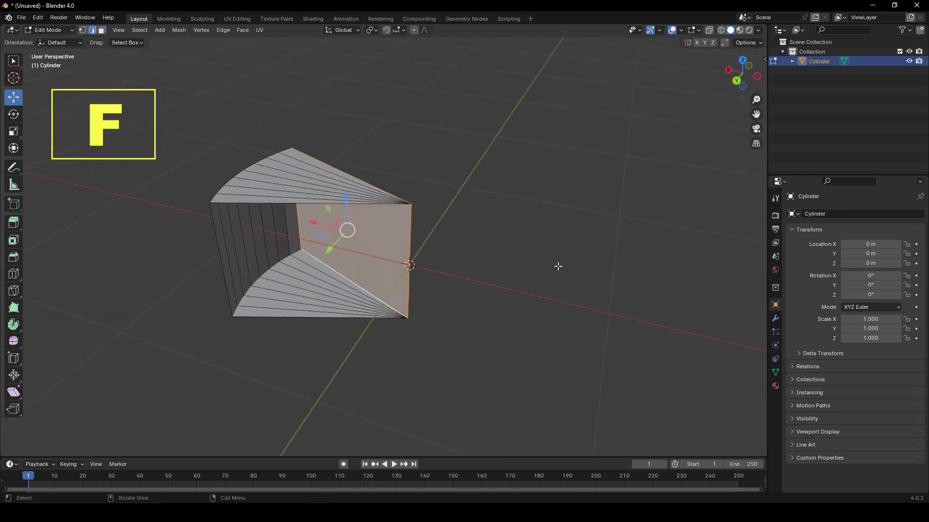
alt+click(265, 203)
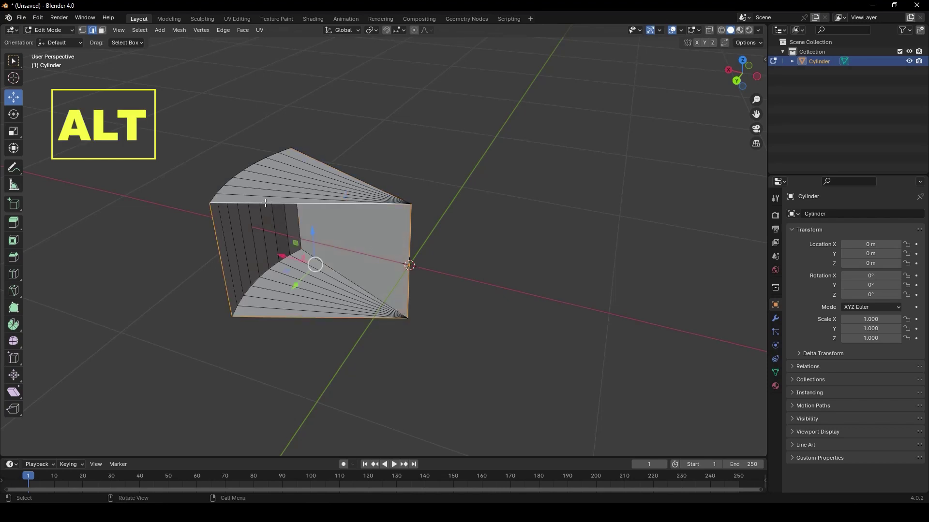
key(f)
mouse_move(265, 203)
middle_down()
mouse_move(506, 214)
mouse_move(508, 190)
mouse_move(489, 228)
mouse_move(533, 233)
mouse_move(544, 224)
mouse_move(503, 212)
mouse_move(539, 231)
mouse_move(471, 192)
mouse_move(464, 208)
mouse_move(481, 201)
mouse_move(435, 211)
mouse_move(291, 185)
middle_up()
Step: Re-enter Edit Mode and start a knife cut at the cut face's top-left corner
key(Tab)
scroll(489, 228, up, 2)
key(Tab)
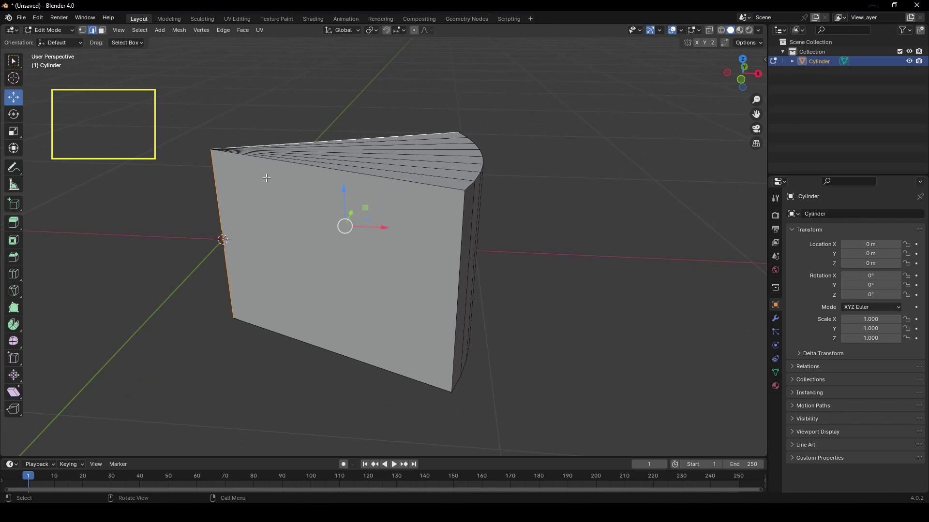
key(k)
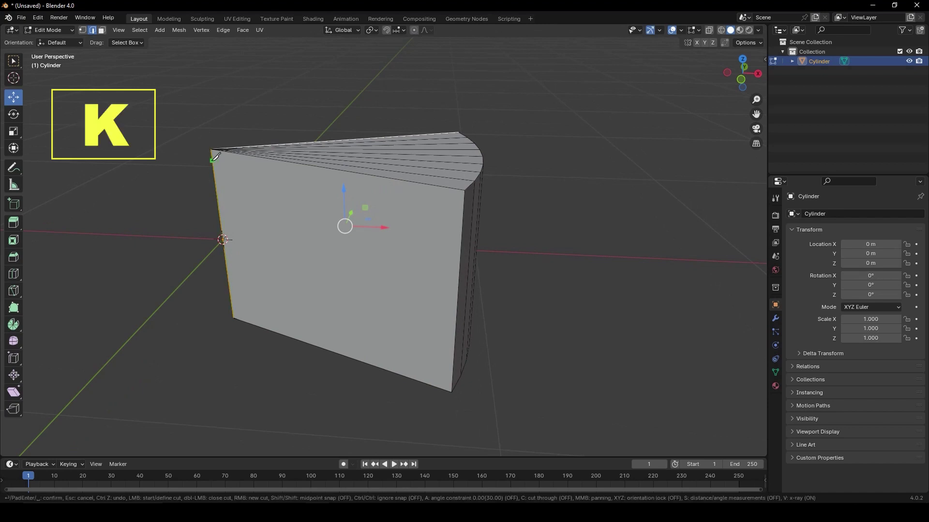
click(213, 159)
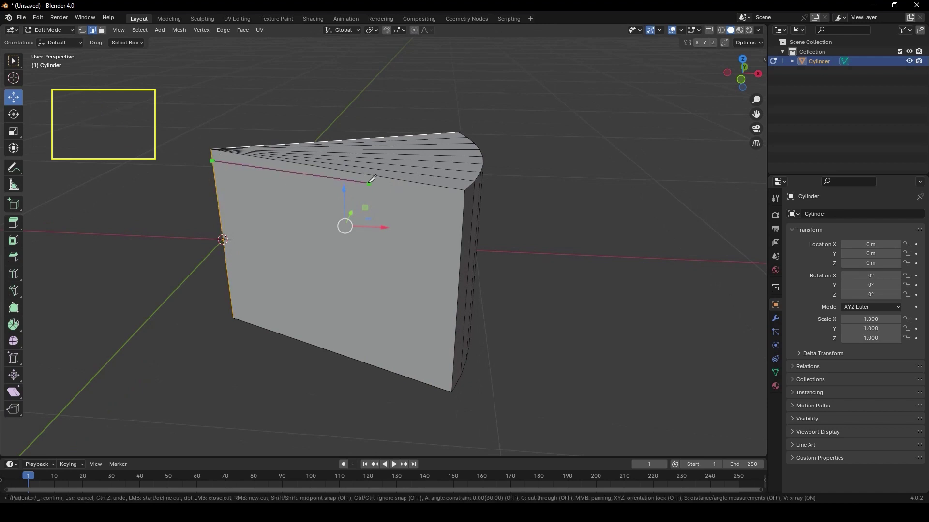
Step: Knife-cut a narrow strip along the first flat face's top and inner edges
click(450, 203)
middle_drag(449, 204, 449, 142)
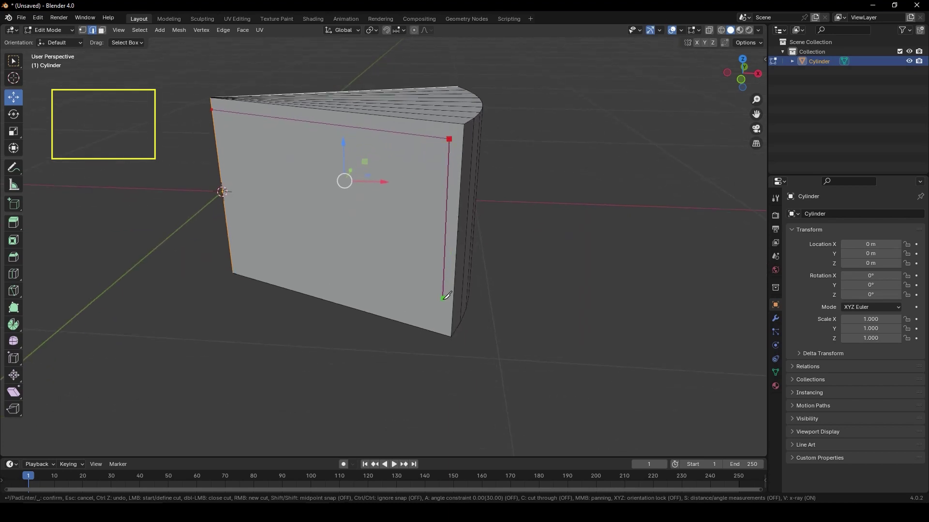
click(439, 329)
key(Return)
middle_drag(449, 188, 444, 202)
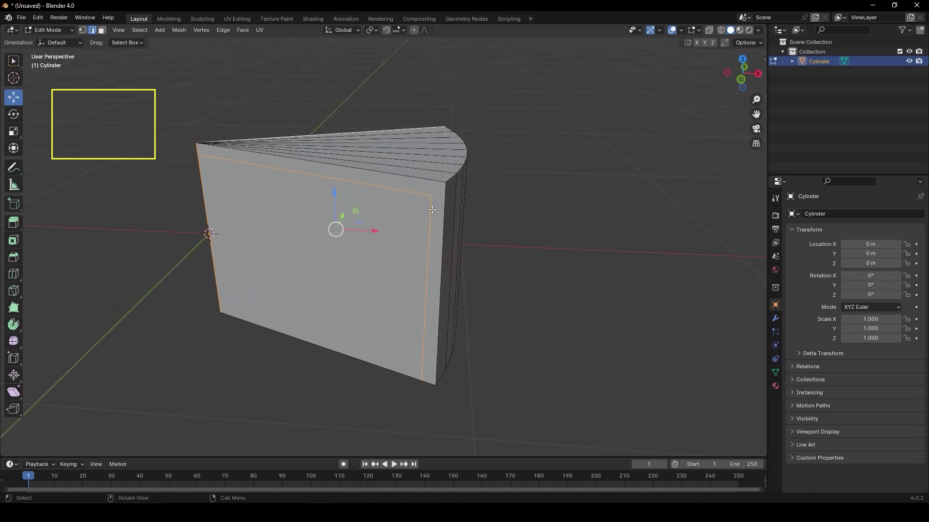
key(k)
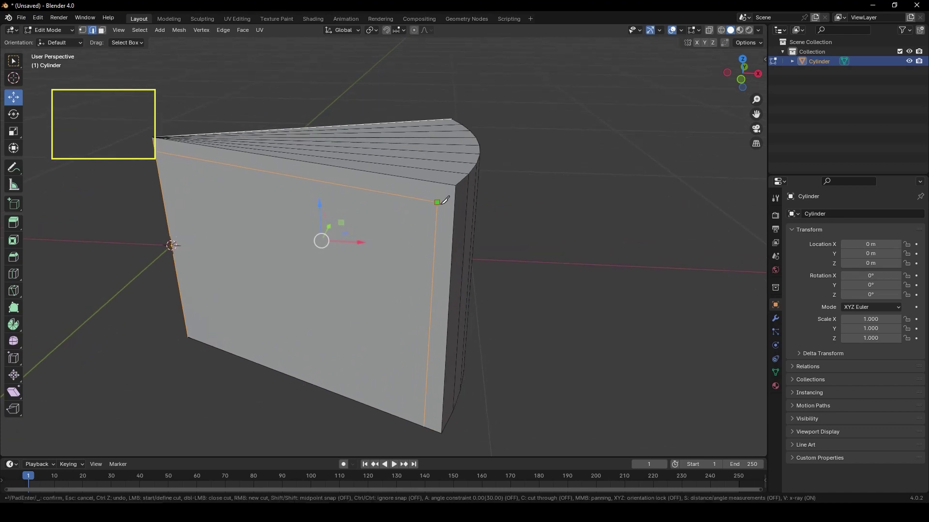
click(456, 185)
key(Return)
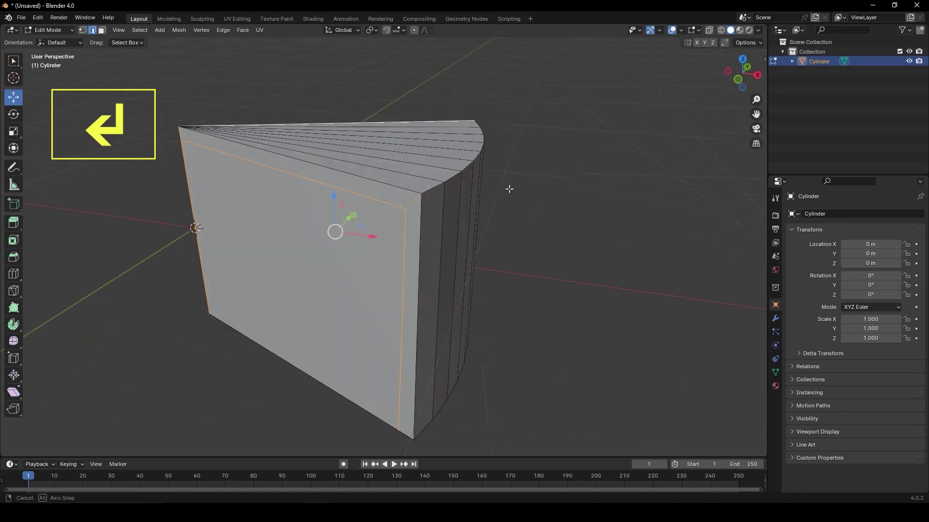
mouse_move(508, 189)
middle_down()
mouse_move(420, 193)
mouse_move(439, 182)
middle_up()
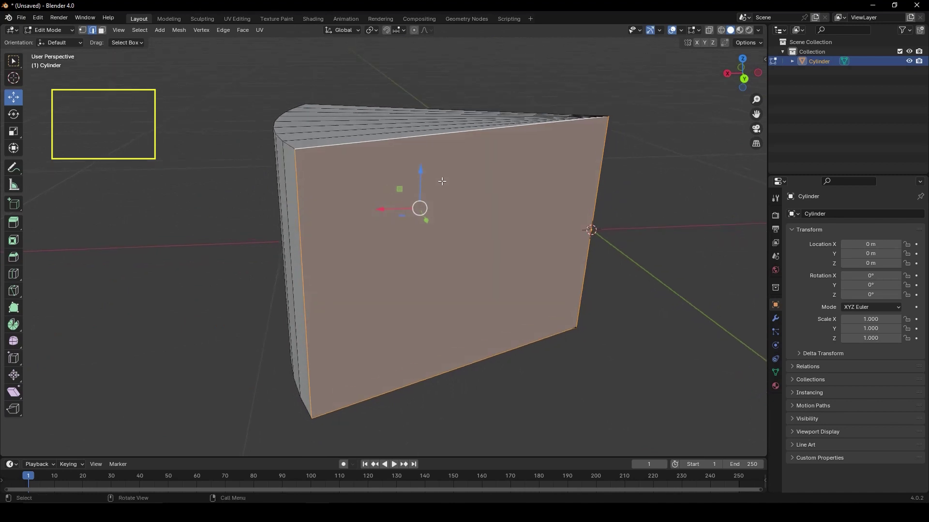
key(ctrl+l)
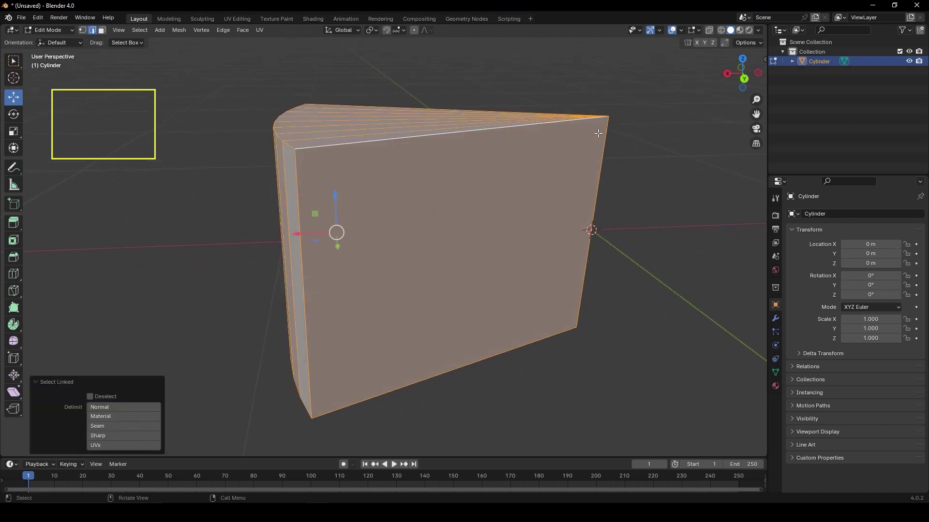
Step: Knife-cut a matching border strip across the wedge's other flat face
key(k)
click(607, 130)
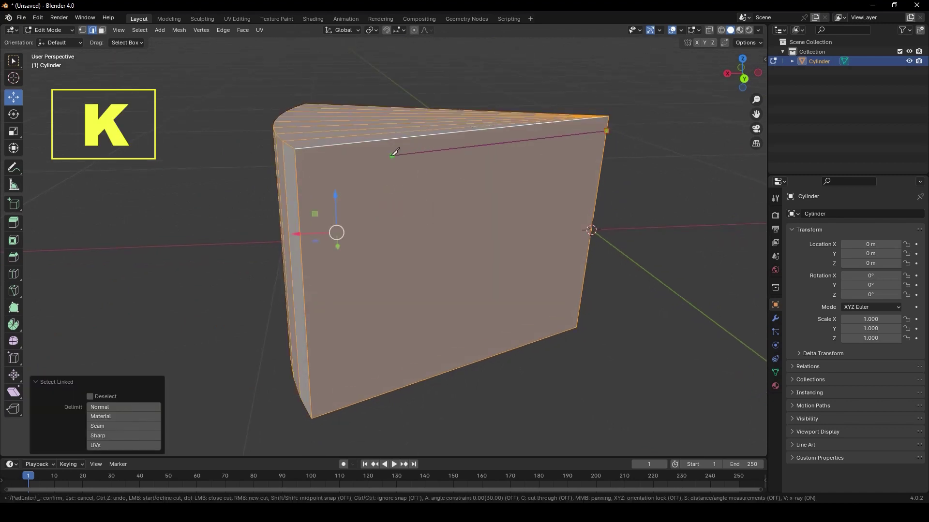
click(320, 168)
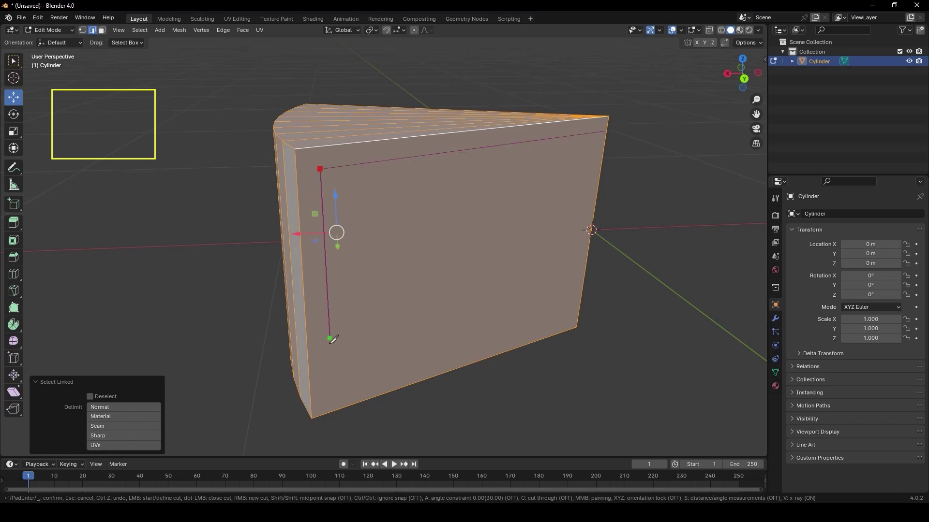
click(328, 413)
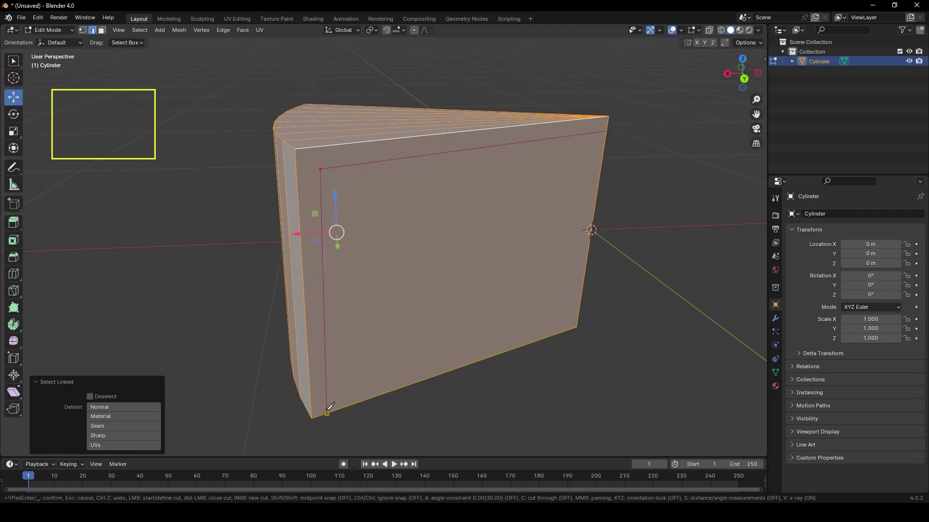
key(Return)
key(k)
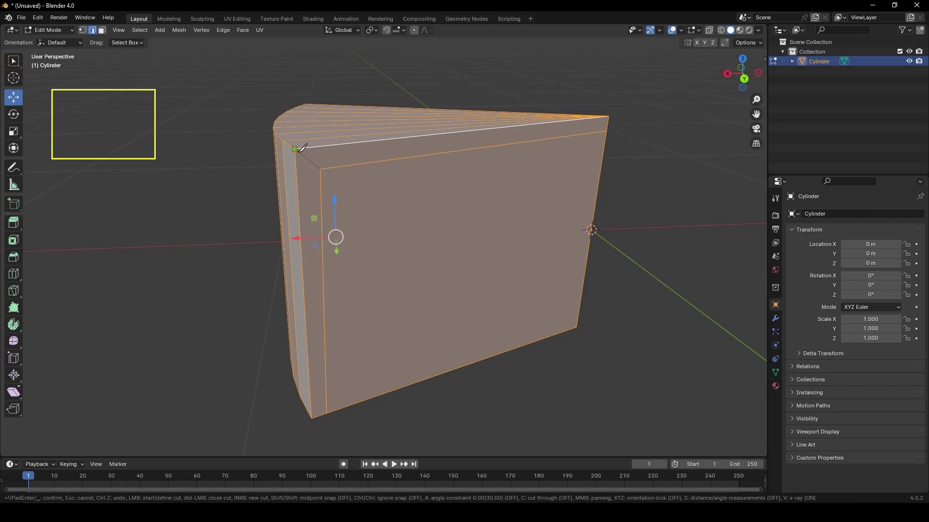
key(Return)
scroll(296, 164, down, 3)
middle_drag(296, 164, 573, 149)
Step: Select the edge loop along the wedge's top curved edge
click(503, 175)
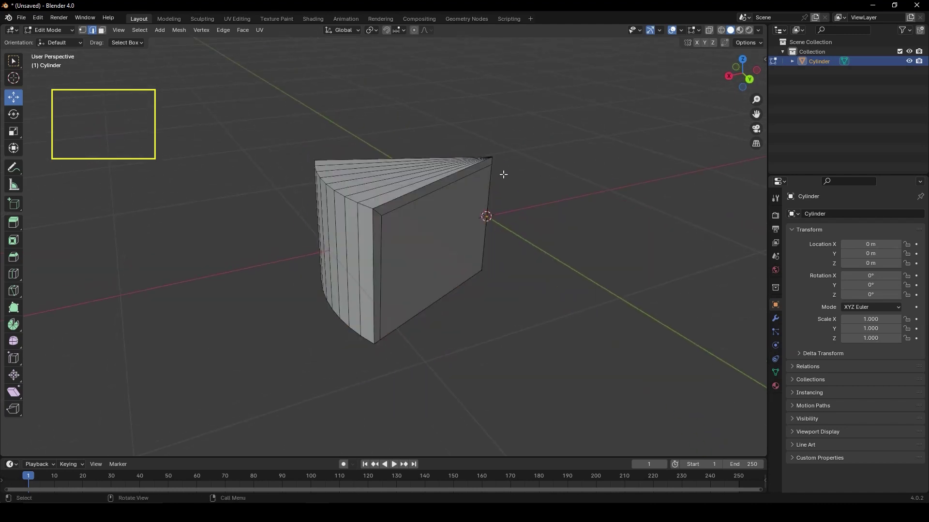
middle_drag(503, 174, 398, 213)
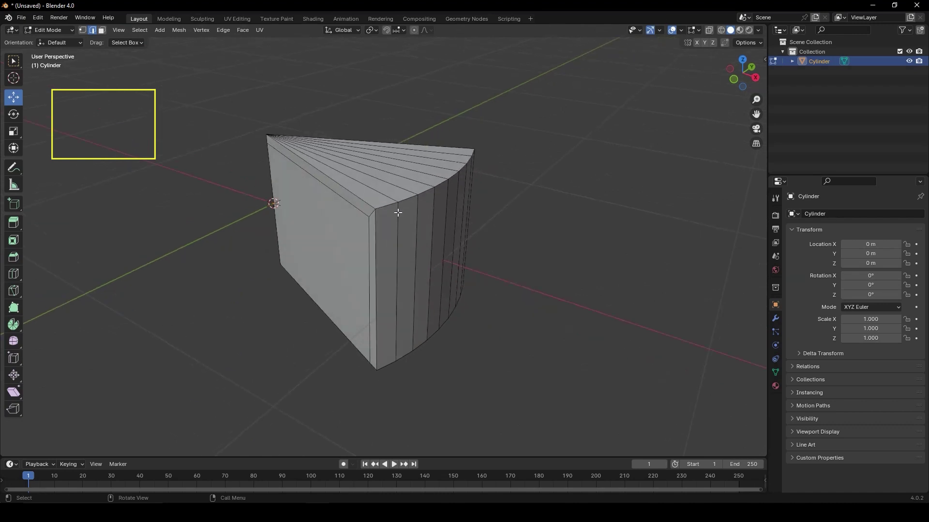
alt+click(396, 205)
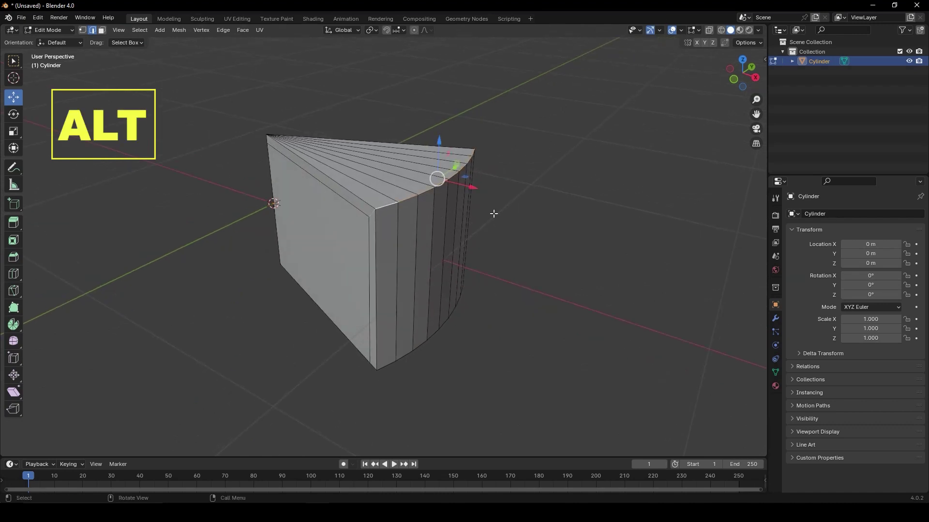
mouse_move(396, 207)
middle_down()
mouse_move(360, 217)
mouse_move(463, 206)
mouse_move(469, 222)
mouse_move(487, 222)
mouse_move(455, 229)
middle_up()
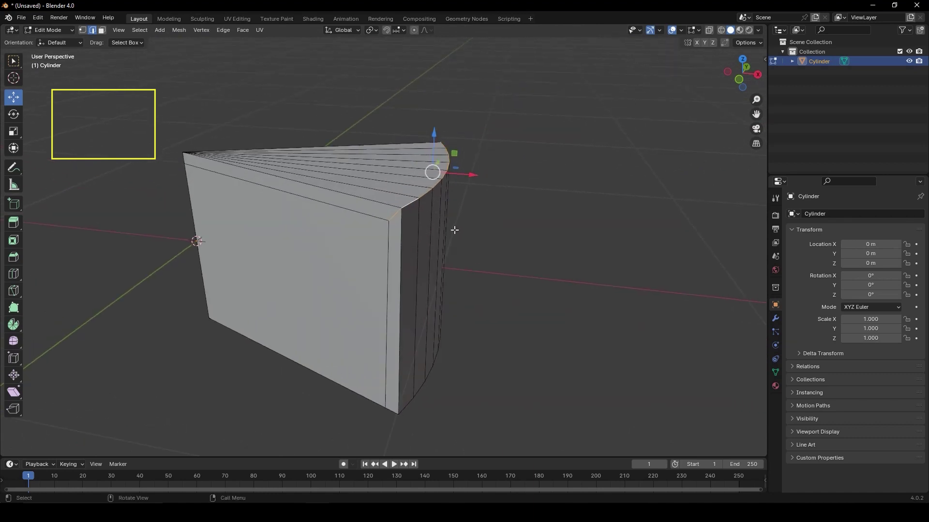
Step: Bevel the curved edge with 6 segments at about 0.0537 m width
key(ctrl)
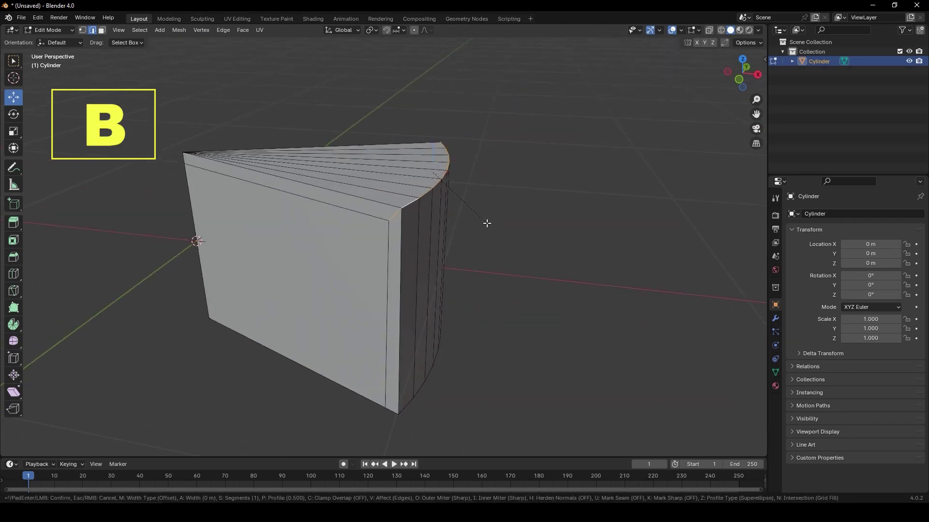
key(ctrl+b)
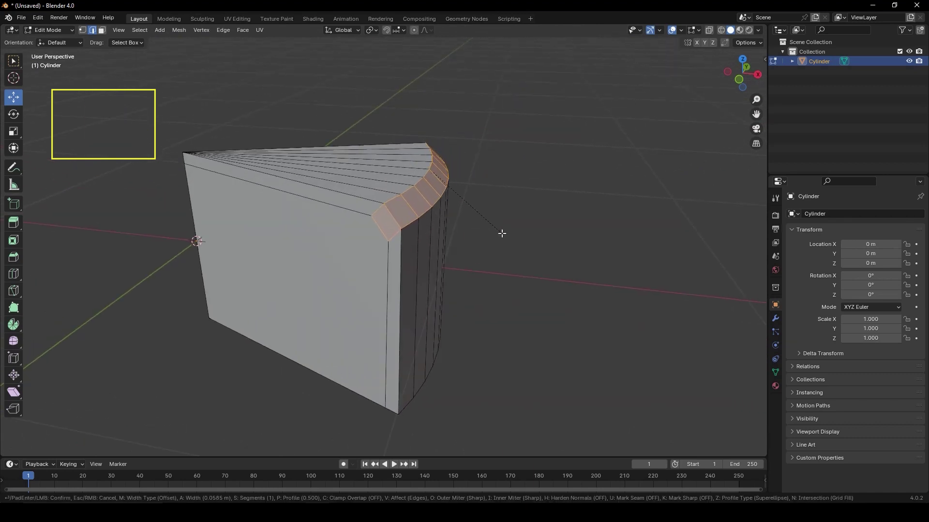
scroll(501, 233, up, 3)
scroll(501, 233, up, 1)
scroll(501, 233, up, 1)
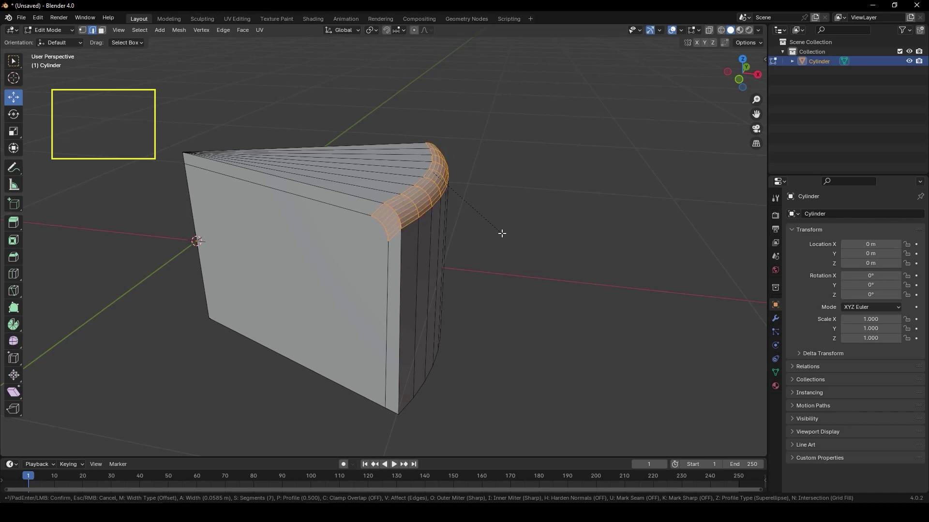
scroll(502, 234, up, 1)
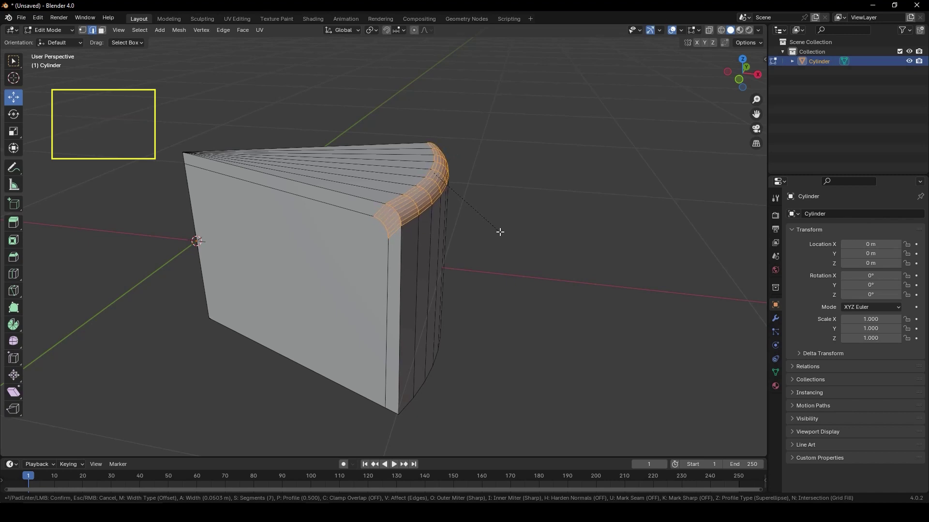
scroll(501, 232, down, 1)
click(500, 233)
mouse_move(499, 232)
middle_down()
mouse_move(419, 239)
mouse_move(425, 233)
mouse_move(437, 249)
mouse_move(428, 250)
mouse_move(460, 250)
middle_up()
Step: Return to Object Mode and show the viewport in Material Preview
key(Tab)
key(Tab)
key(Tab)
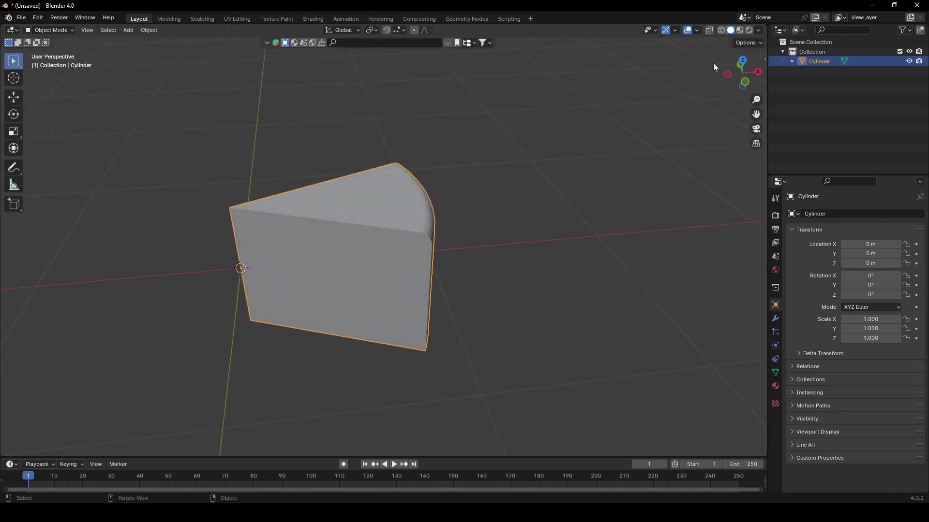
click(739, 30)
mouse_move(559, 173)
middle_down()
mouse_move(501, 162)
mouse_move(498, 187)
mouse_move(537, 189)
mouse_move(605, 212)
middle_up()
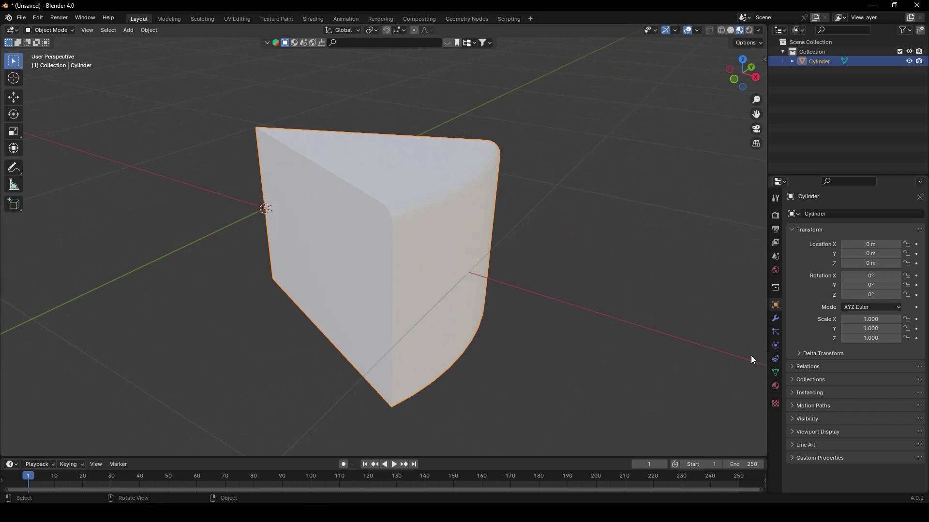
Step: Create Material.001 with a dark reddish-brown base colour and 0.043 roughness
click(775, 386)
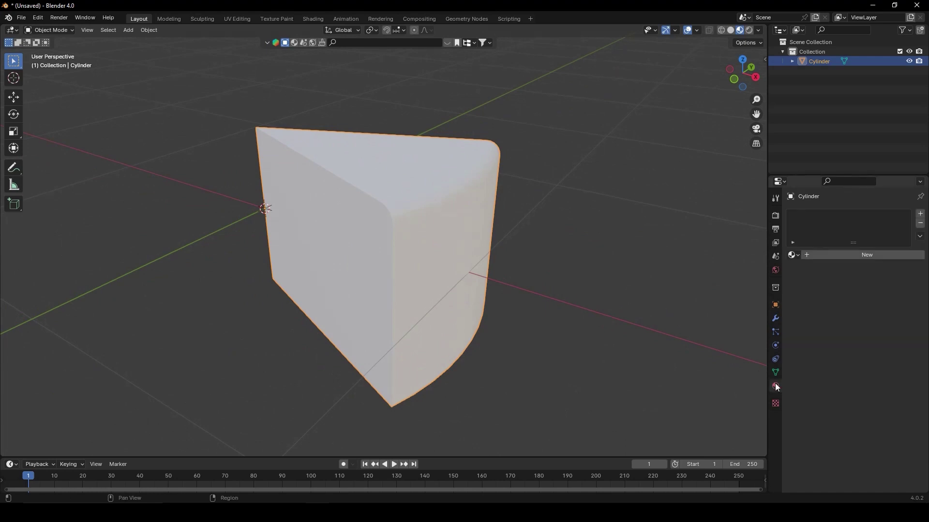
click(859, 256)
click(880, 335)
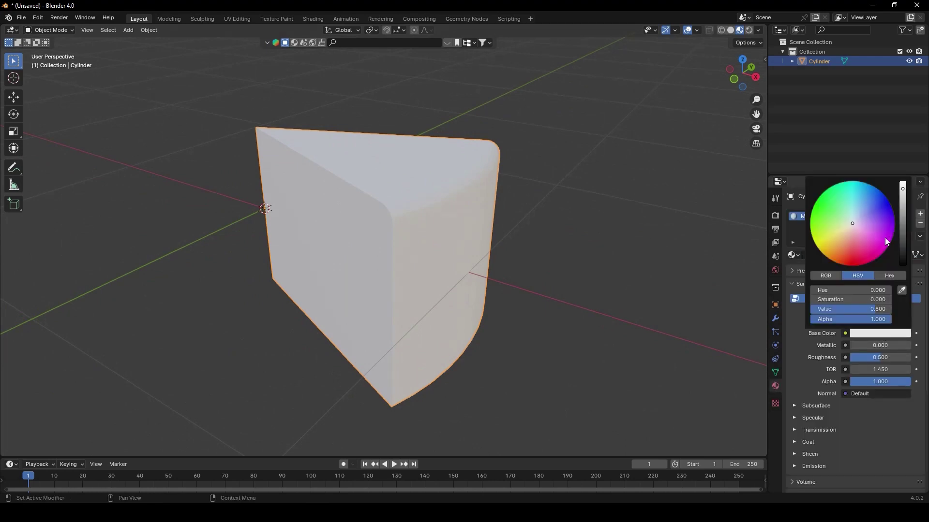
drag(855, 226, 843, 253)
drag(904, 201, 901, 242)
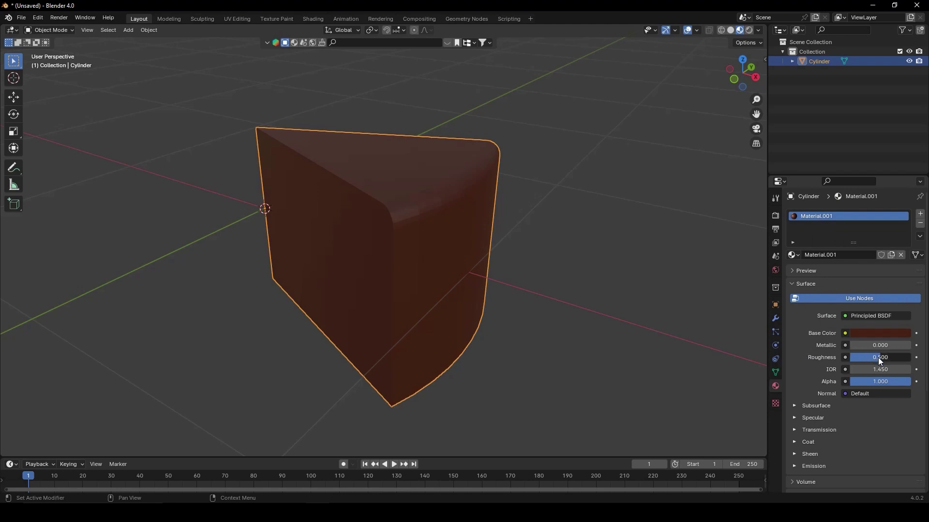
drag(878, 358, 104, 359)
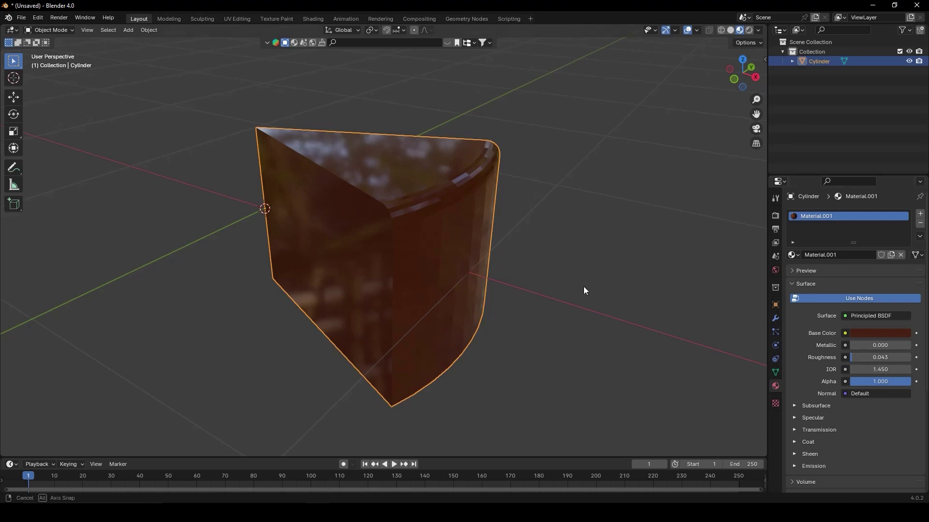
mouse_move(583, 286)
middle_down()
mouse_move(628, 280)
mouse_move(611, 283)
mouse_move(553, 237)
middle_up()
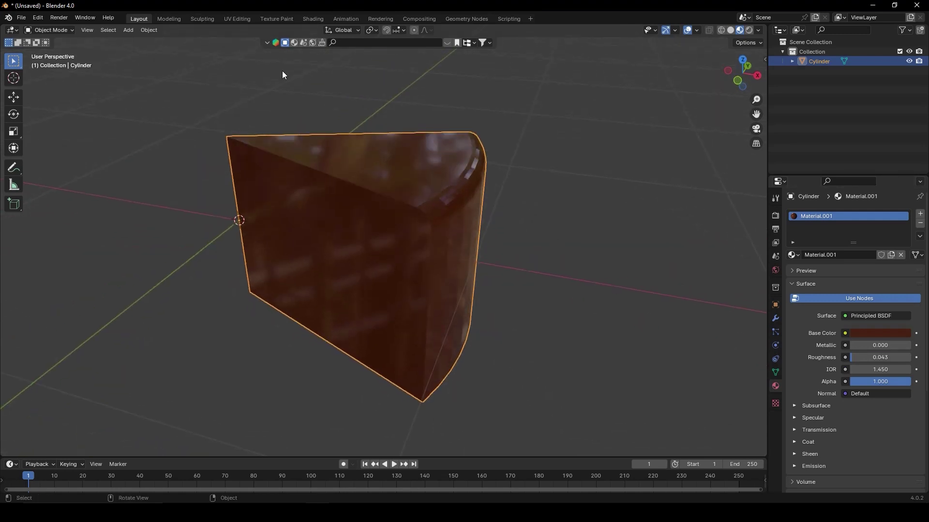
Step: Apply Shade Smooth to the wedge
click(146, 30)
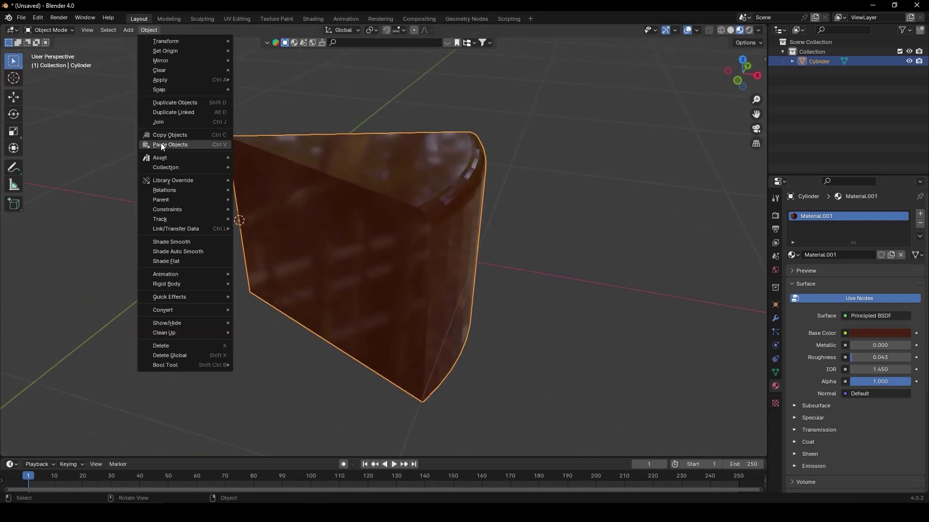
click(177, 241)
middle_drag(440, 223, 440, 210)
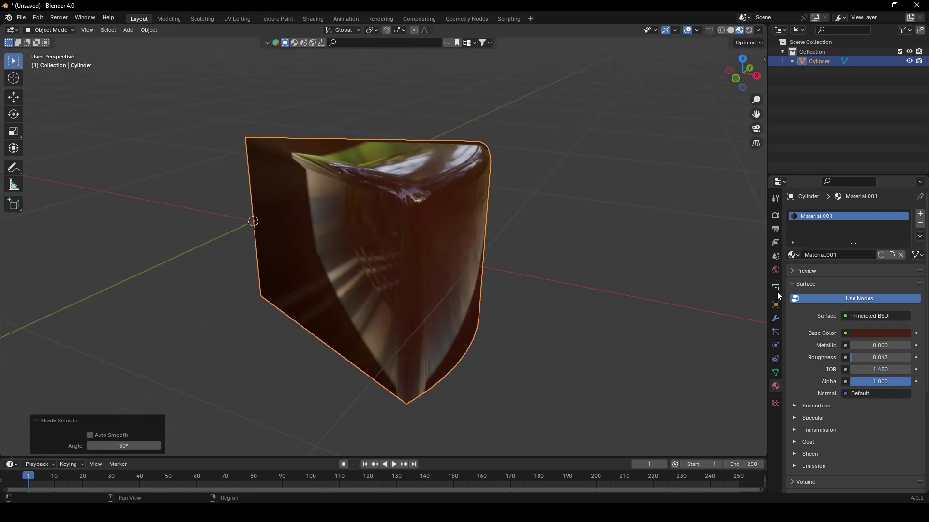
Step: Add an Edge Split modifier (30°, Sharp Edges) and enlarge the bottom panel
click(775, 318)
click(835, 215)
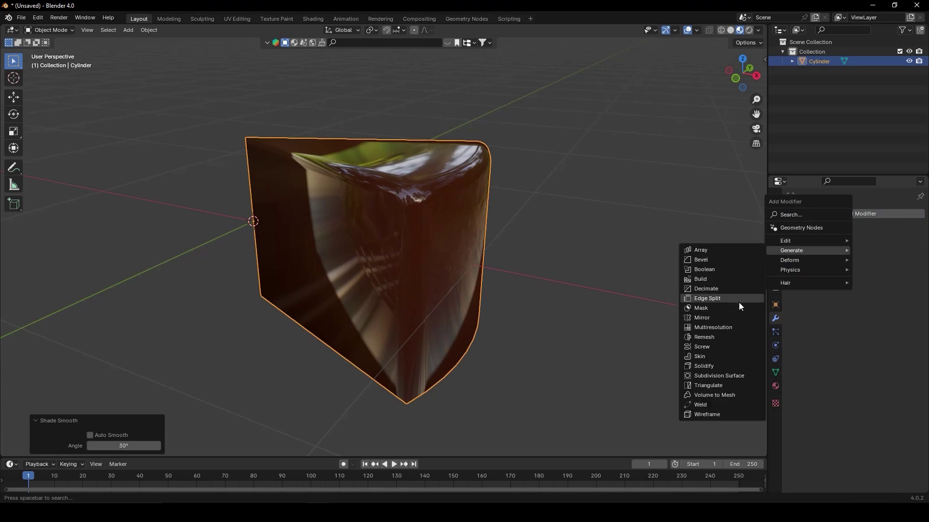
click(736, 299)
mouse_move(685, 278)
middle_down()
mouse_move(568, 214)
mouse_move(591, 220)
mouse_move(364, 163)
mouse_move(419, 159)
mouse_move(463, 176)
mouse_move(590, 181)
mouse_move(435, 199)
mouse_move(453, 194)
mouse_move(455, 205)
middle_up()
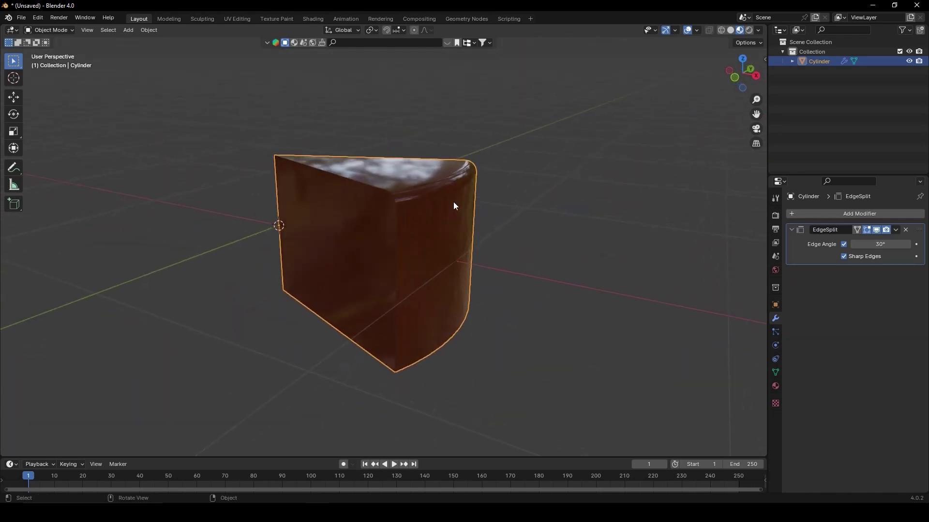
click(315, 454)
drag(315, 457, 323, 343)
Step: Turn the bottom timeline panel into the Shader Editor and frame the wedge larger
click(21, 352)
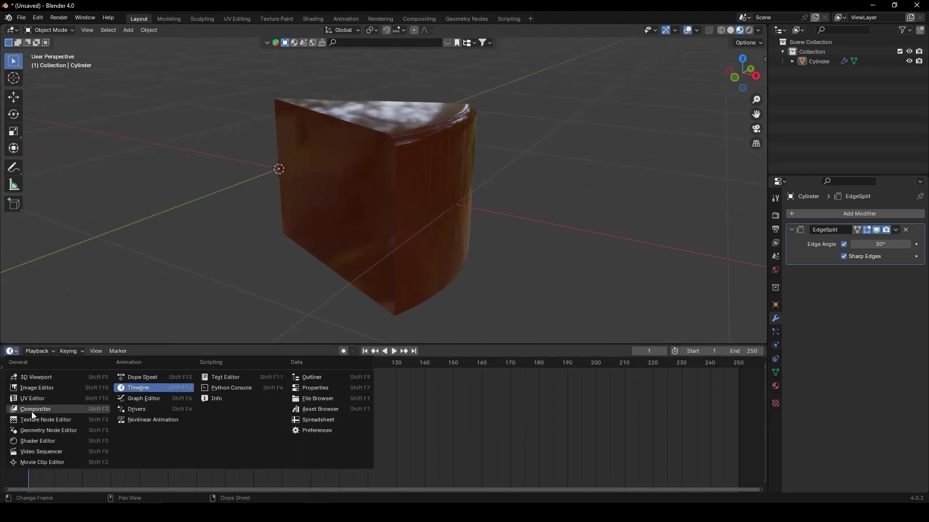
click(34, 441)
click(338, 205)
mouse_move(338, 205)
middle_down()
mouse_move(459, 189)
mouse_move(439, 177)
middle_up()
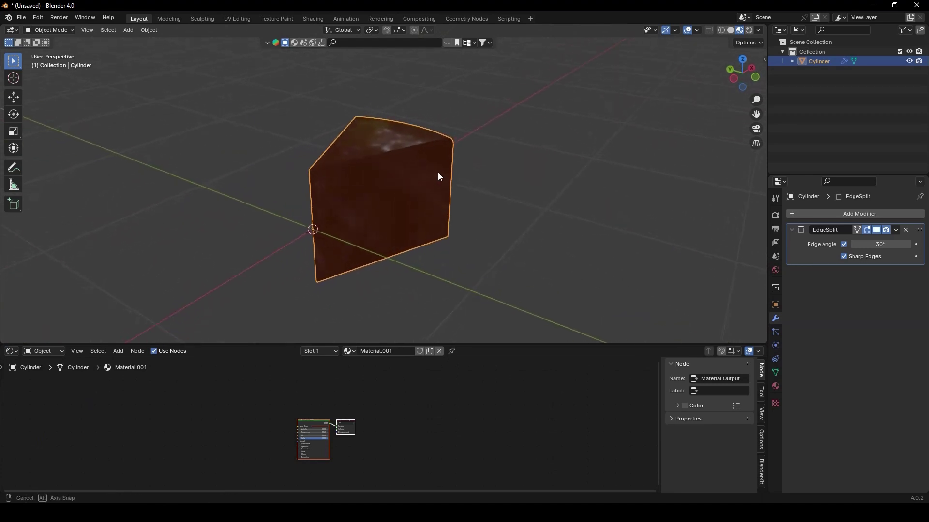
drag(275, 343, 275, 294)
mouse_move(294, 278)
middle_down()
mouse_move(391, 207)
mouse_move(390, 166)
middle_up()
Step: In Edit Mode with face select, select the wedge's flat front face
key(Tab)
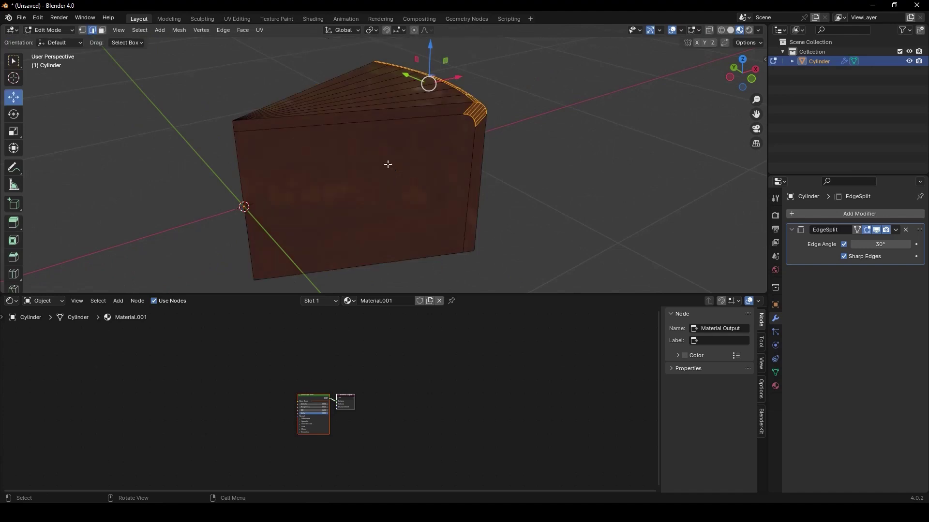
click(102, 30)
click(334, 170)
mouse_move(334, 169)
middle_down()
mouse_move(407, 168)
mouse_move(349, 191)
mouse_move(472, 176)
mouse_move(370, 180)
mouse_move(408, 170)
mouse_move(391, 178)
middle_up()
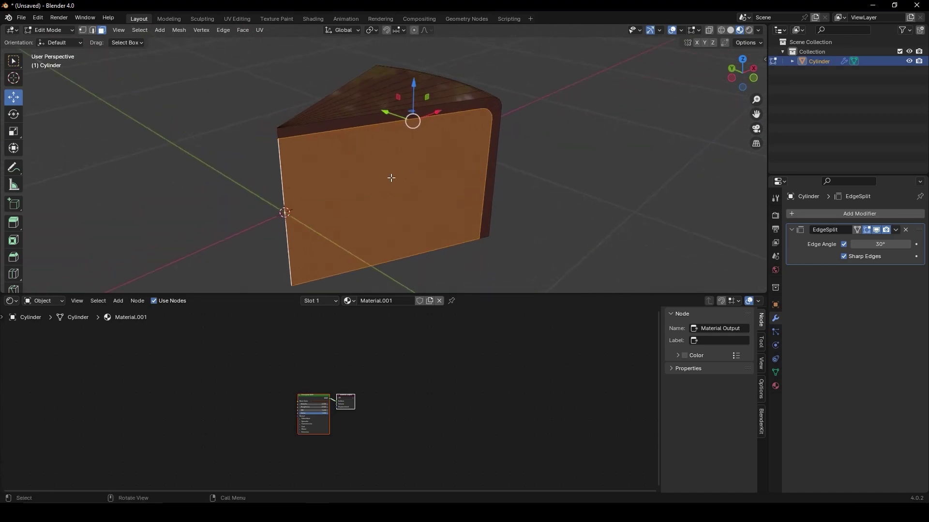
Step: Add a second material slot with a new white material and assign it to that face
click(776, 386)
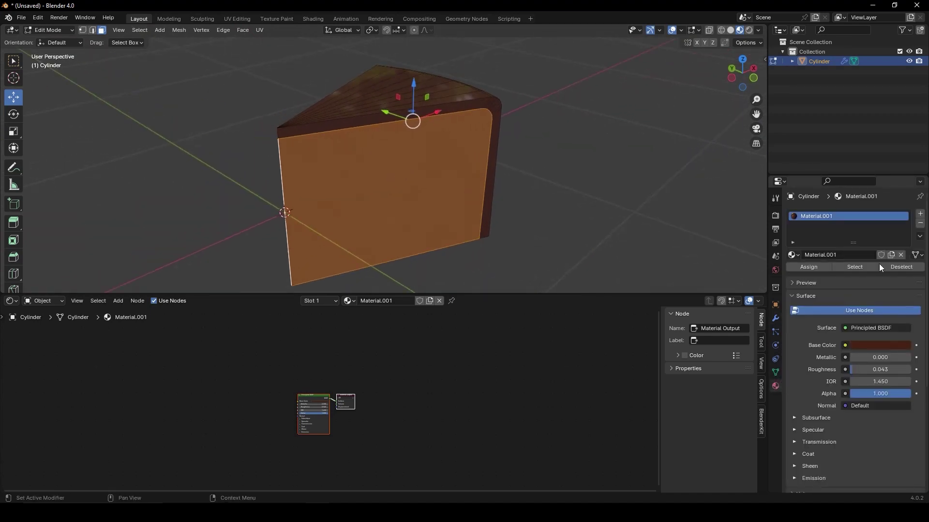
click(920, 213)
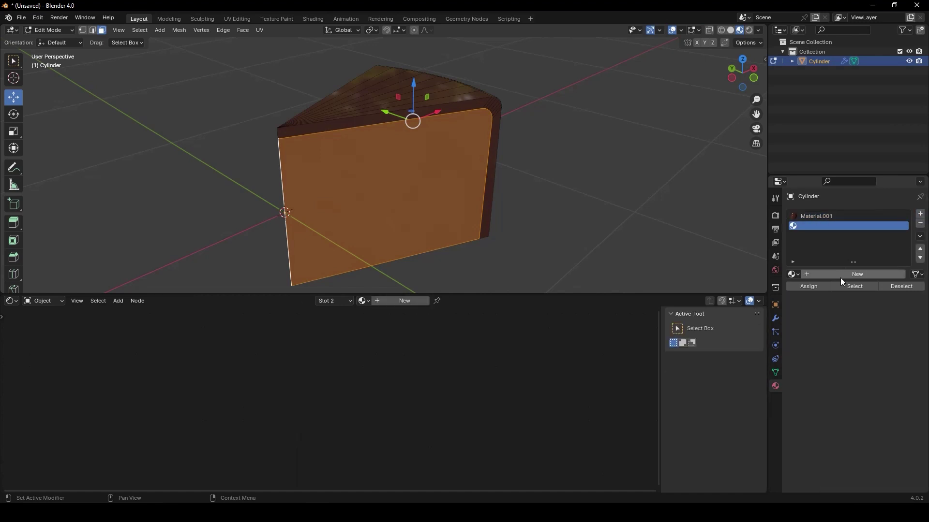
click(854, 275)
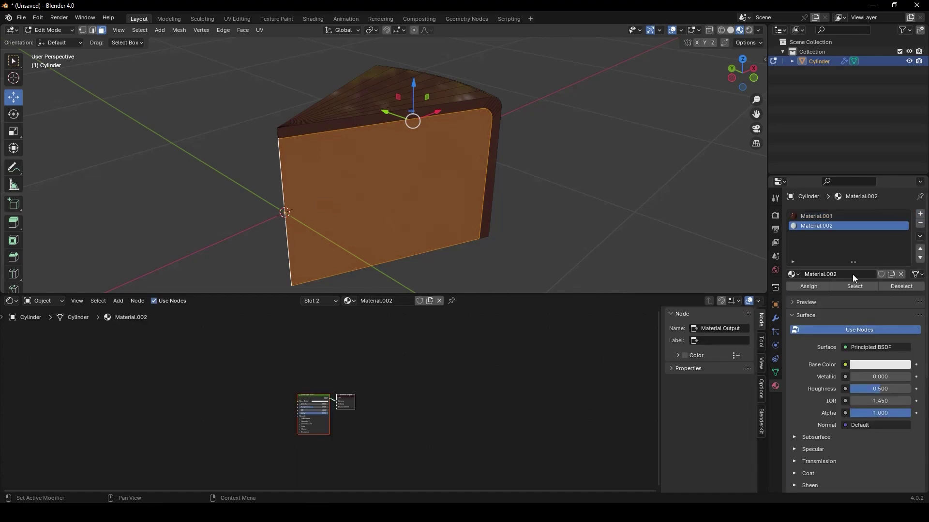
click(808, 287)
mouse_move(576, 183)
middle_down()
mouse_move(527, 194)
mouse_move(468, 179)
mouse_move(538, 168)
mouse_move(480, 212)
middle_up()
Step: Return to Object Mode and move the Principled BSDF node left to make room
key(Tab)
scroll(360, 376, up, 1)
scroll(360, 377, up, 2)
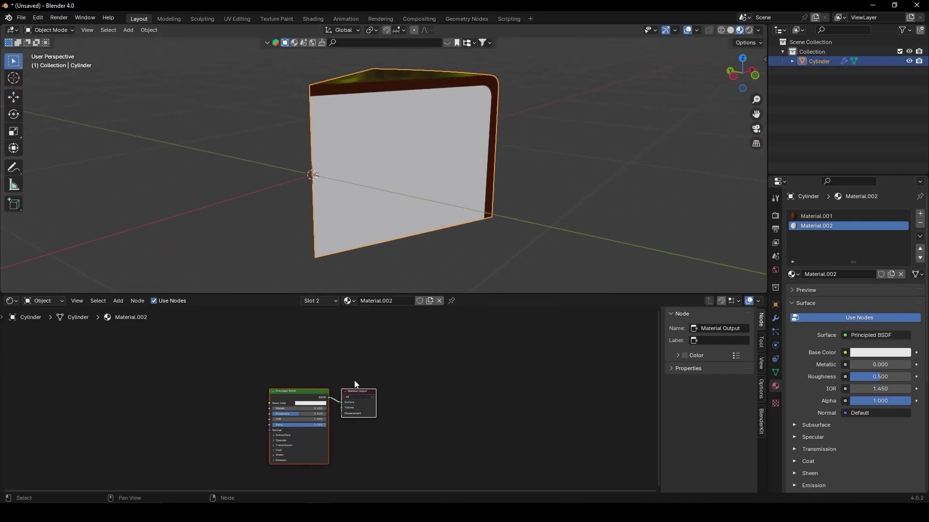
scroll(360, 376, up, 1)
middle_drag(417, 370, 459, 354)
click(458, 370)
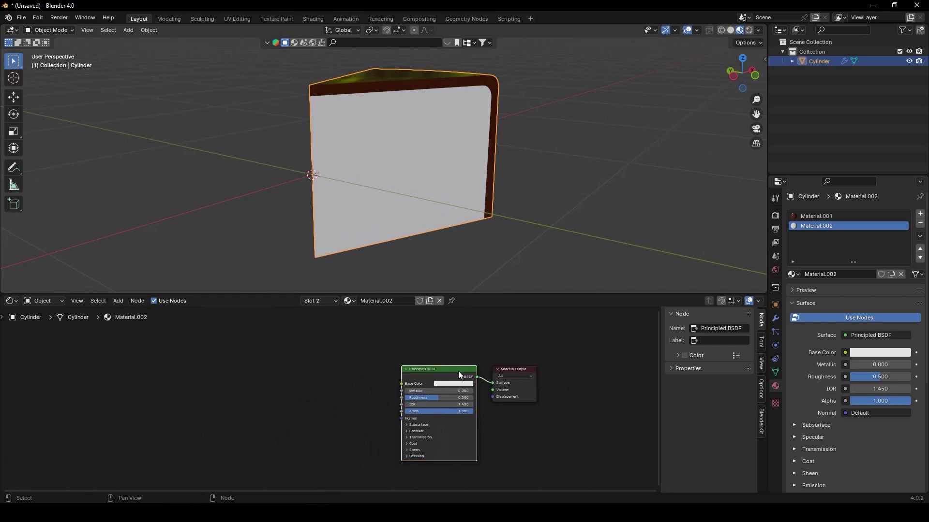
drag(458, 371, 404, 377)
middle_drag(334, 365, 402, 352)
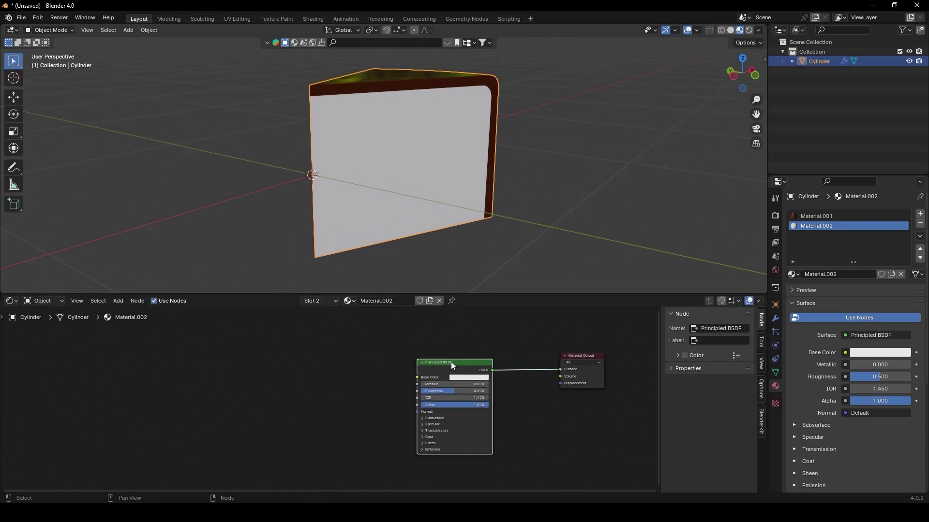
Step: Add a Wave Texture node and a Color Ramp node left of the shader
click(119, 301)
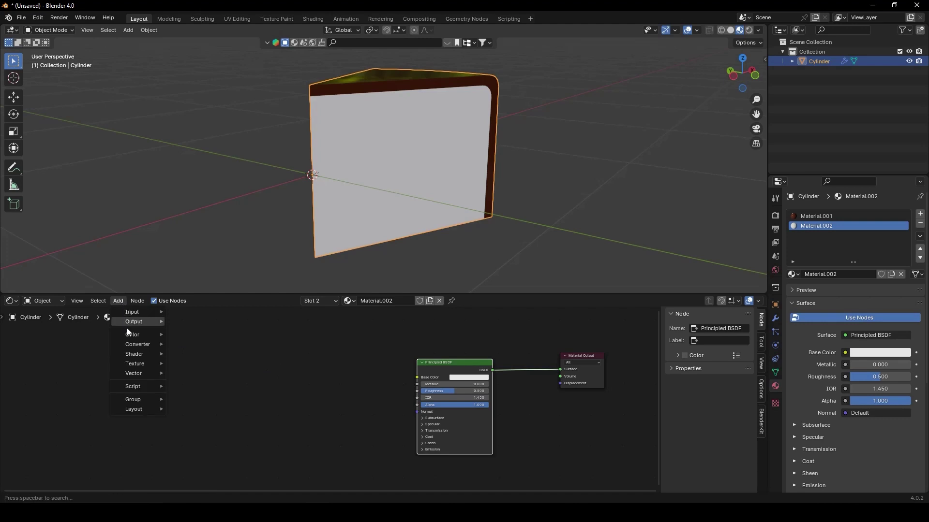
mouse_move(135, 363)
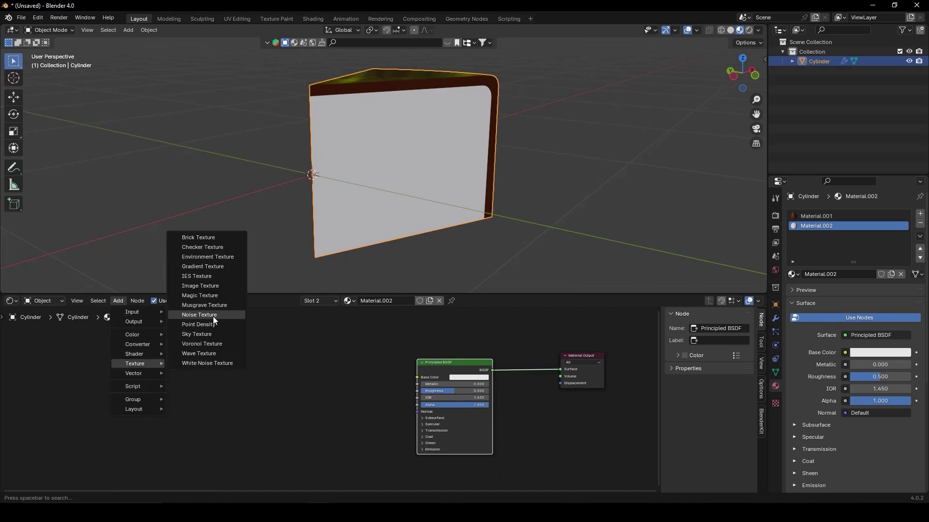
click(210, 354)
click(181, 370)
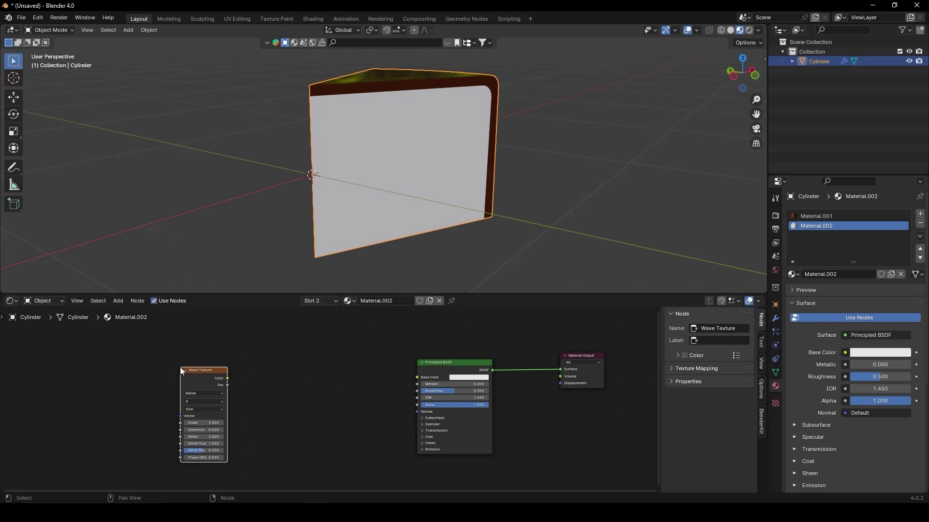
click(119, 302)
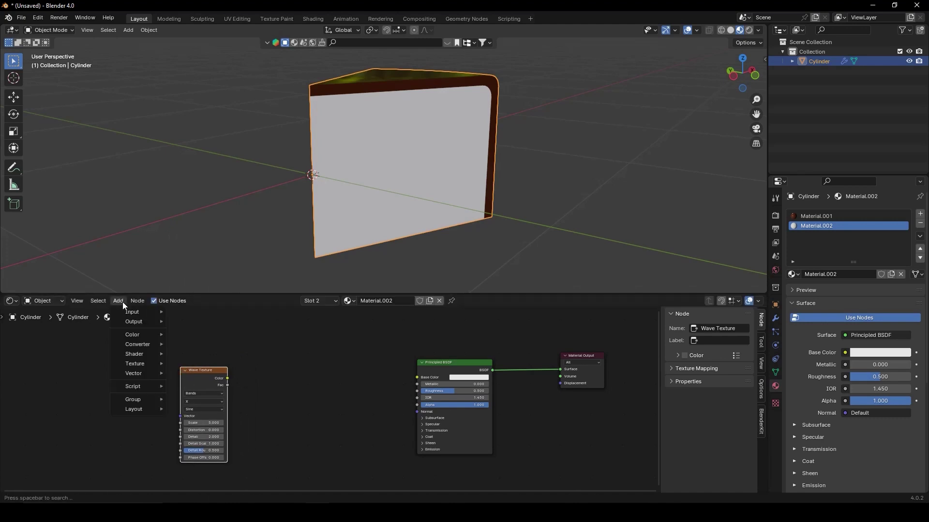
mouse_move(137, 343)
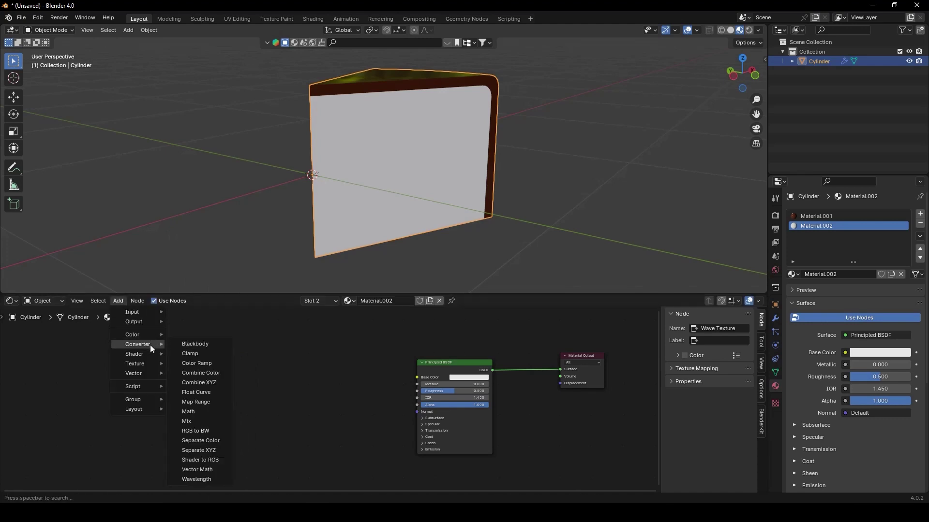
click(185, 364)
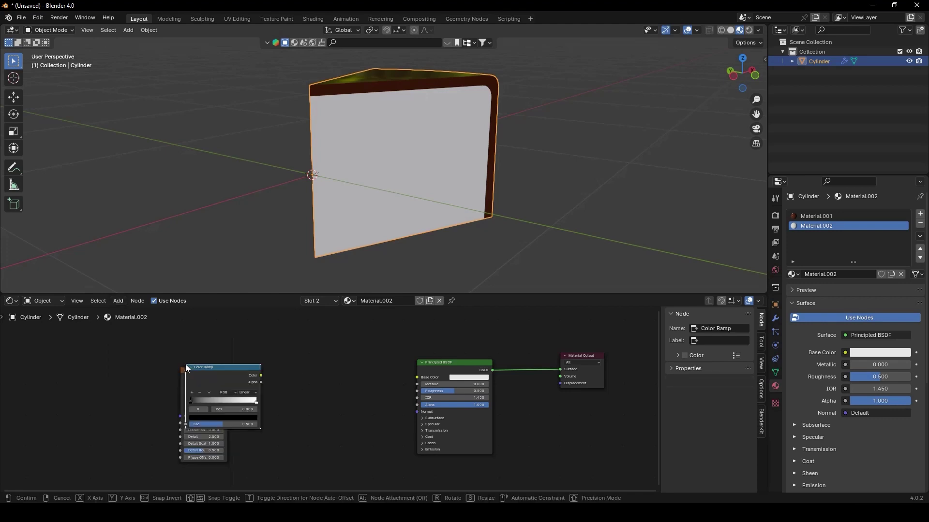
click(280, 367)
Step: Link Wave Color to the Color Ramp Fac and the Ramp Color to Base Color
scroll(281, 366, up, 1)
middle_drag(280, 367, 267, 359)
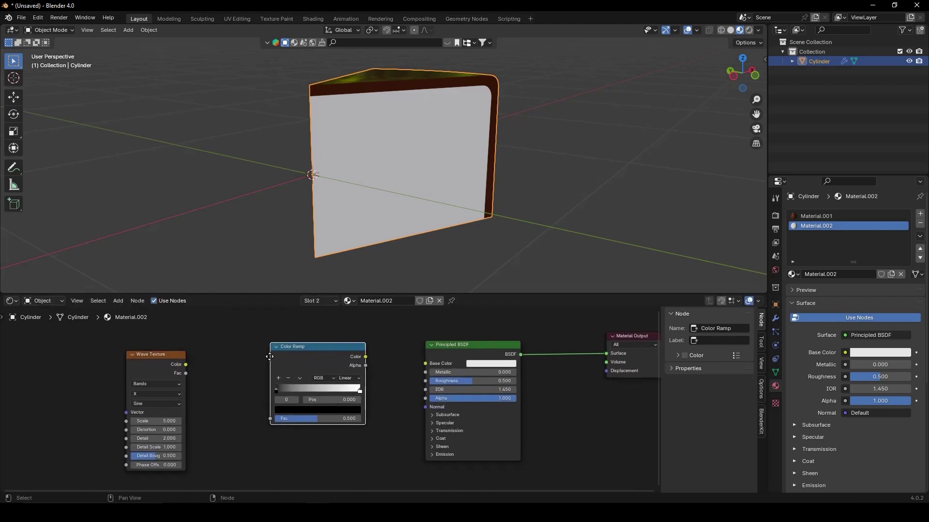
drag(186, 364, 269, 420)
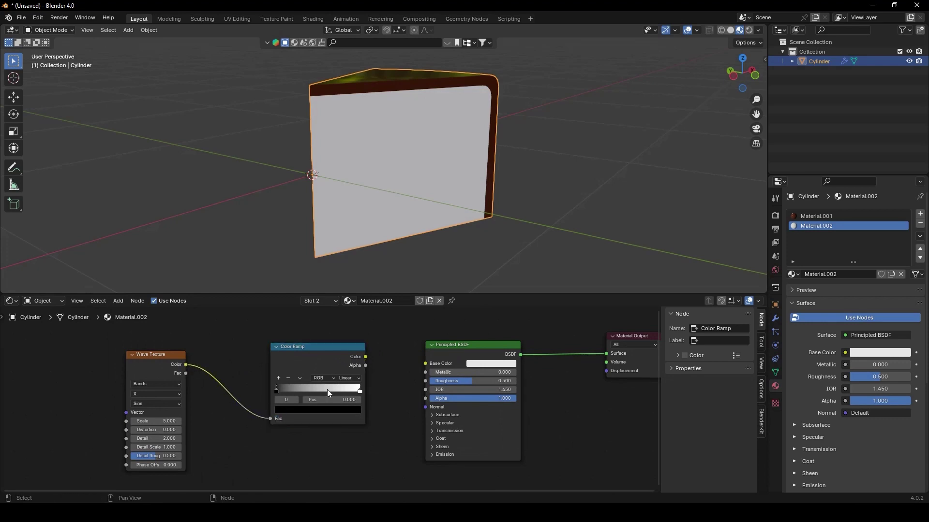
drag(365, 356, 425, 363)
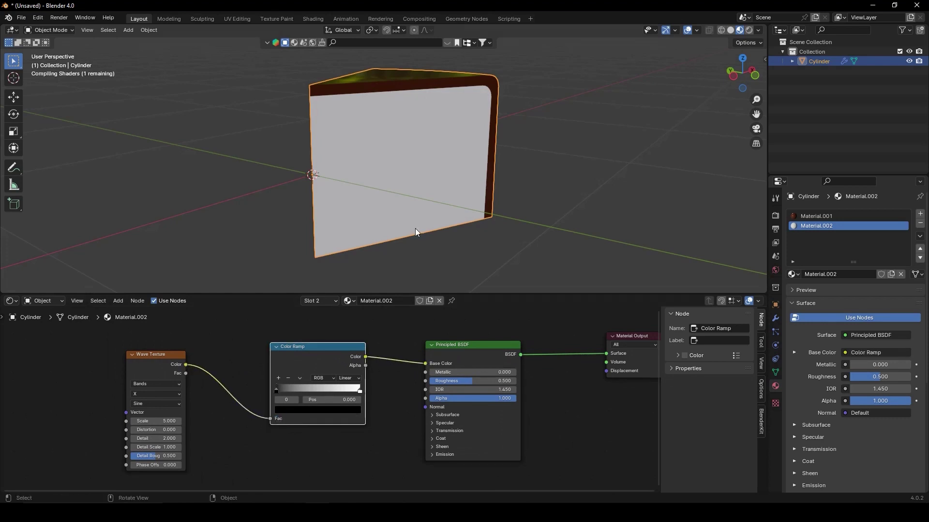
scroll(420, 223, down, 3)
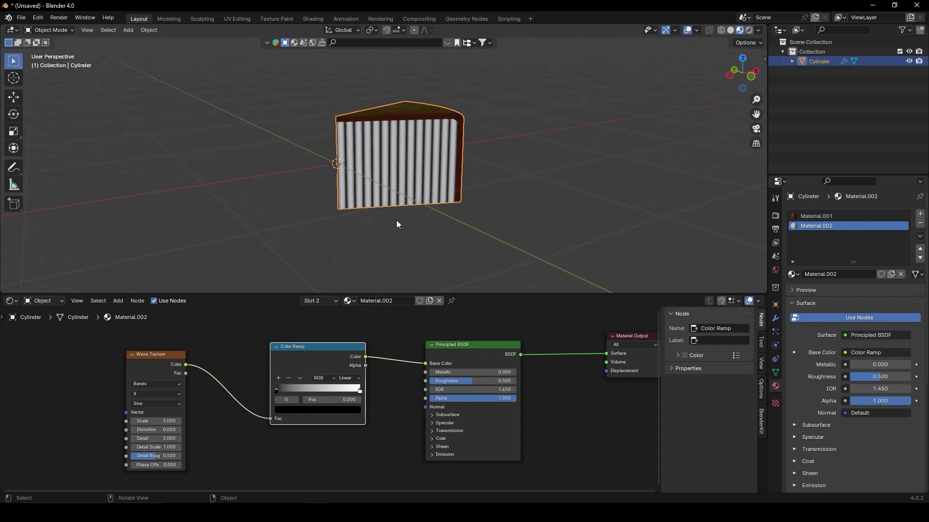
Step: Set the Wave Texture bands direction to Z and lower its Scale to 1.6
scroll(365, 376, up, 1)
scroll(260, 375, up, 1)
middle_drag(259, 376, 302, 350)
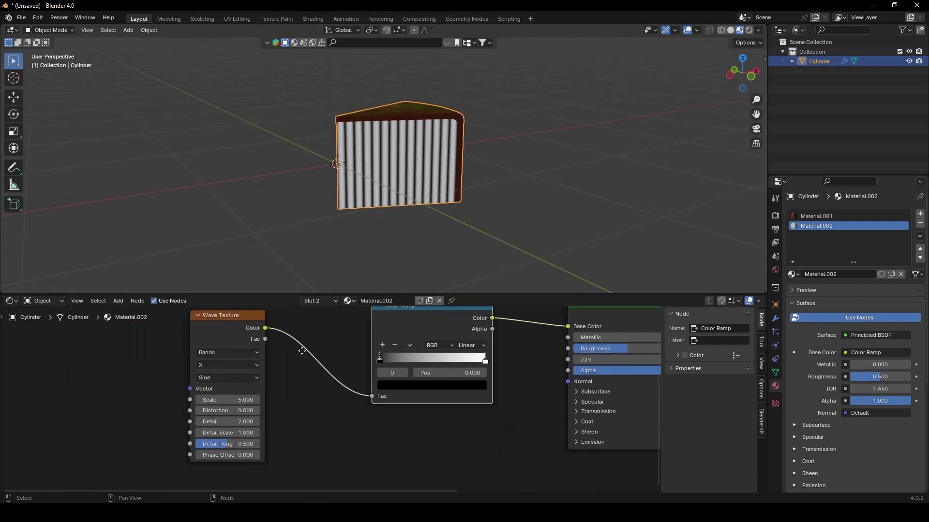
click(240, 364)
click(236, 410)
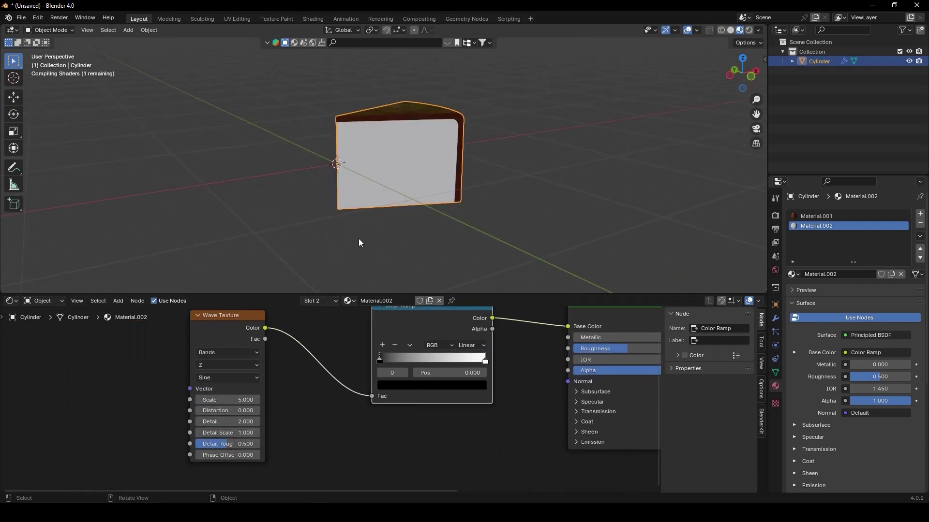
middle_drag(359, 239, 397, 228)
scroll(397, 228, up, 2)
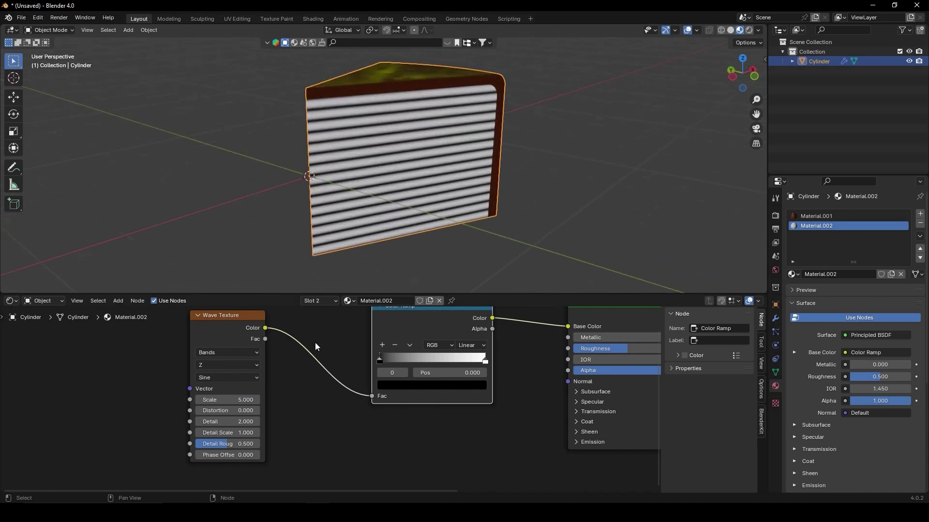
drag(254, 399, 235, 400)
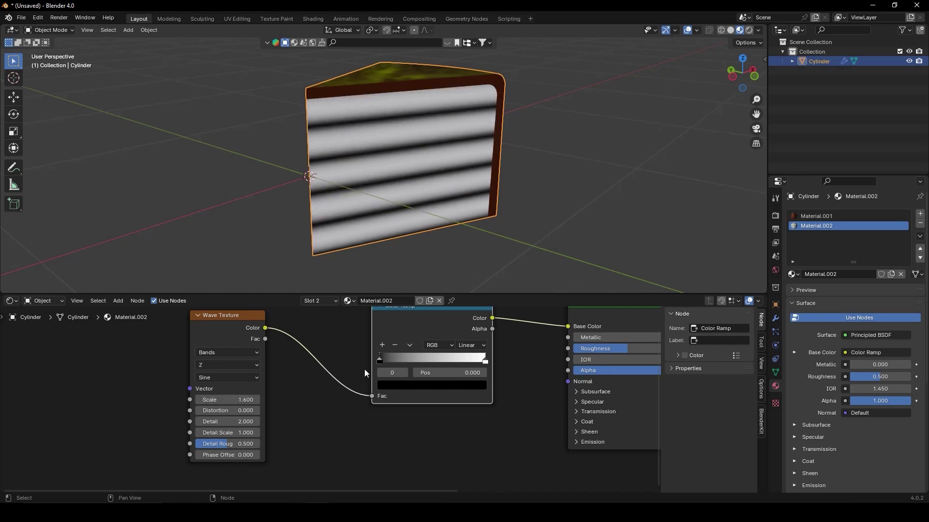
Step: Set the Color Ramp to Constant interpolation with the white stop at 0.432
middle_drag(364, 370, 296, 399)
click(401, 375)
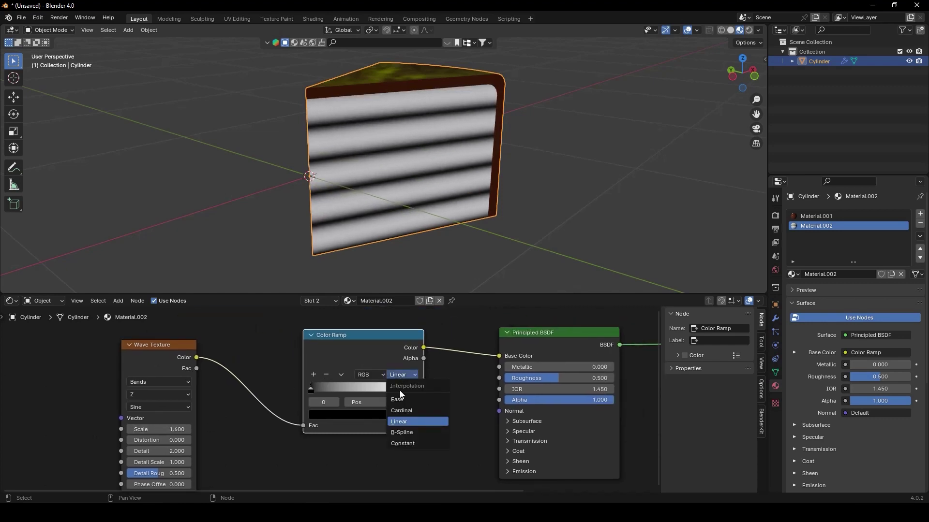
click(405, 443)
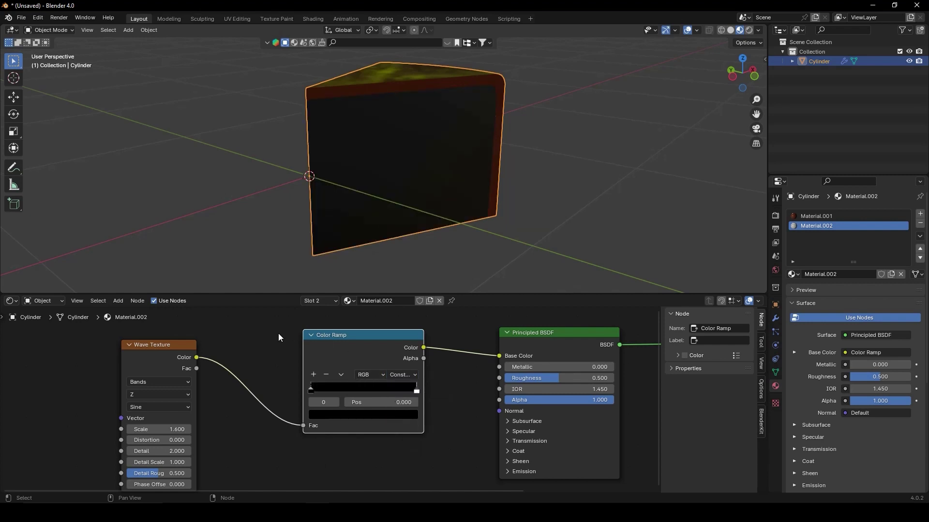
drag(416, 391, 356, 393)
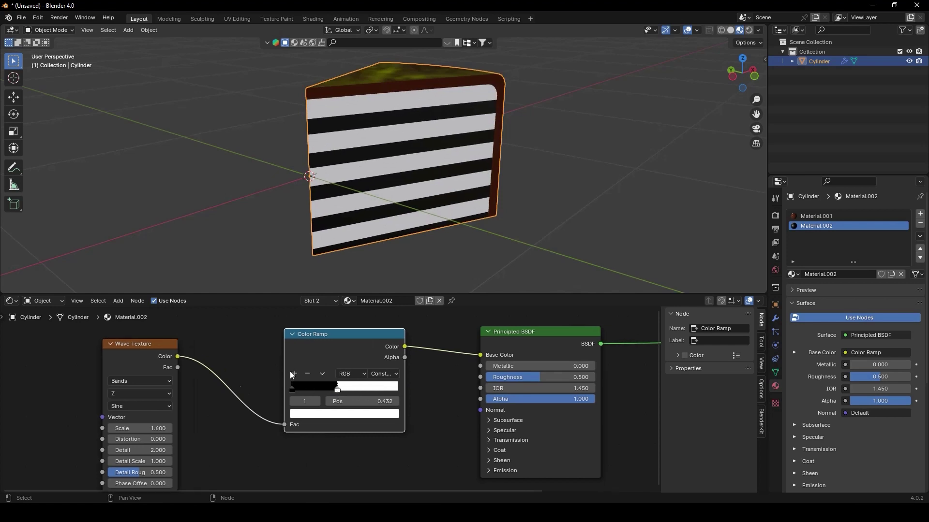
middle_drag(322, 383, 276, 381)
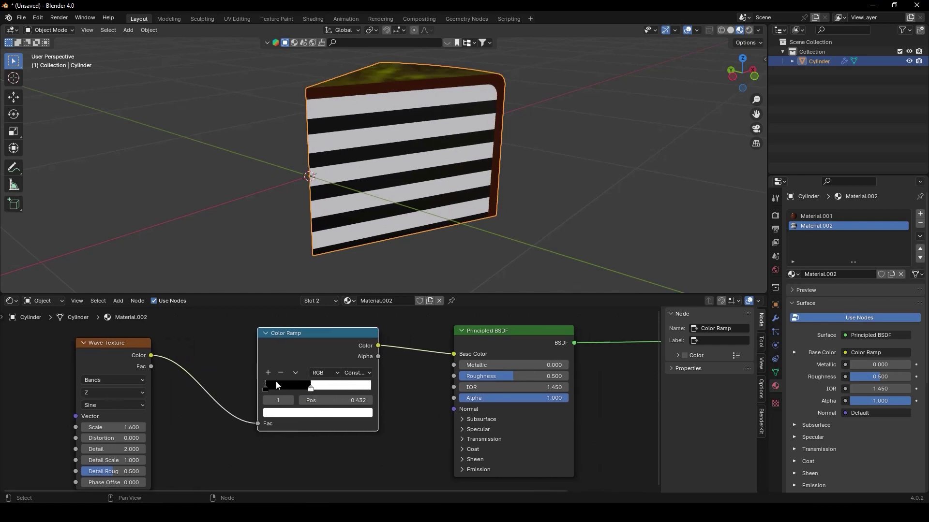
click(279, 414)
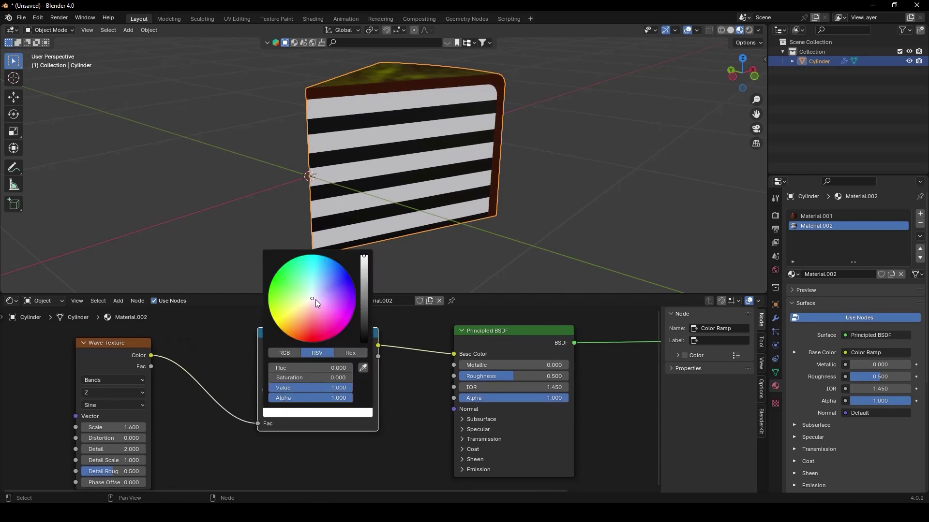
Step: Recolour the white ramp stop to magenta-purple
drag(315, 300, 301, 328)
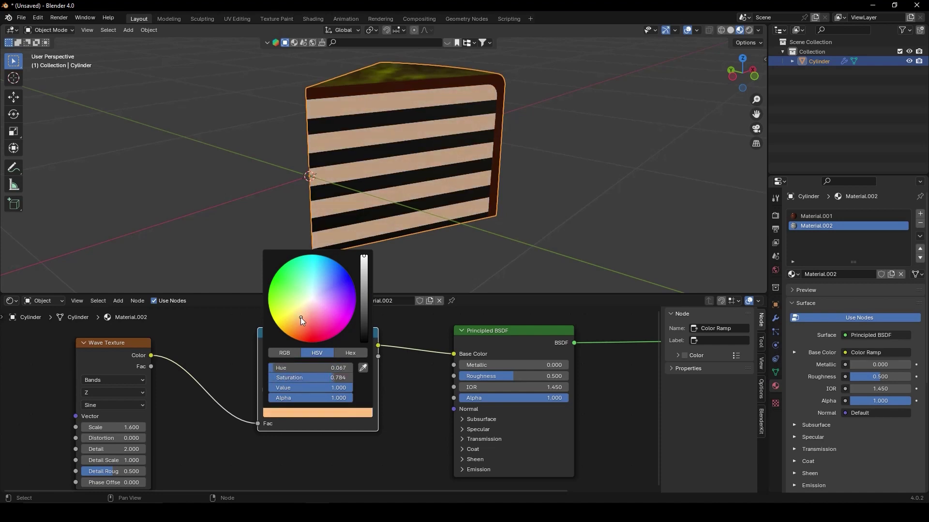
click(364, 277)
drag(364, 277, 364, 287)
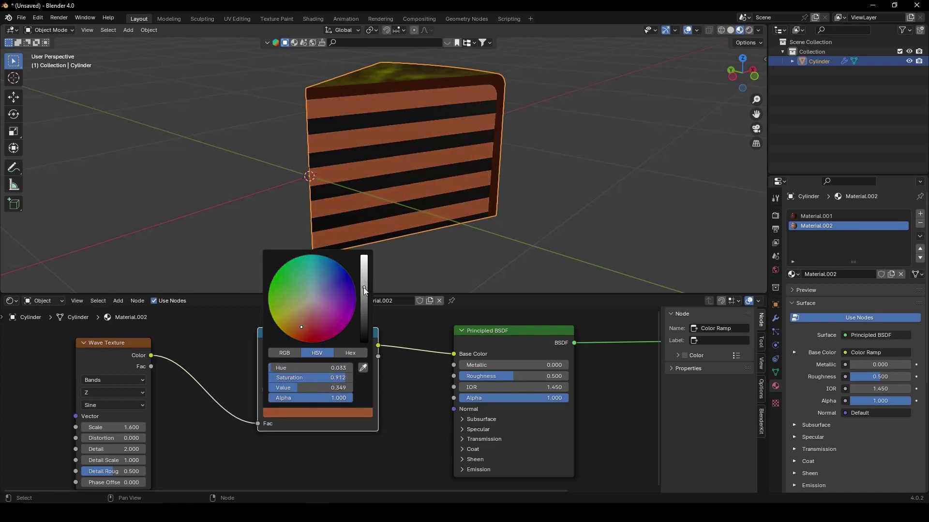
mouse_move(306, 323)
mouse_down()
mouse_move(287, 304)
mouse_move(329, 312)
mouse_up()
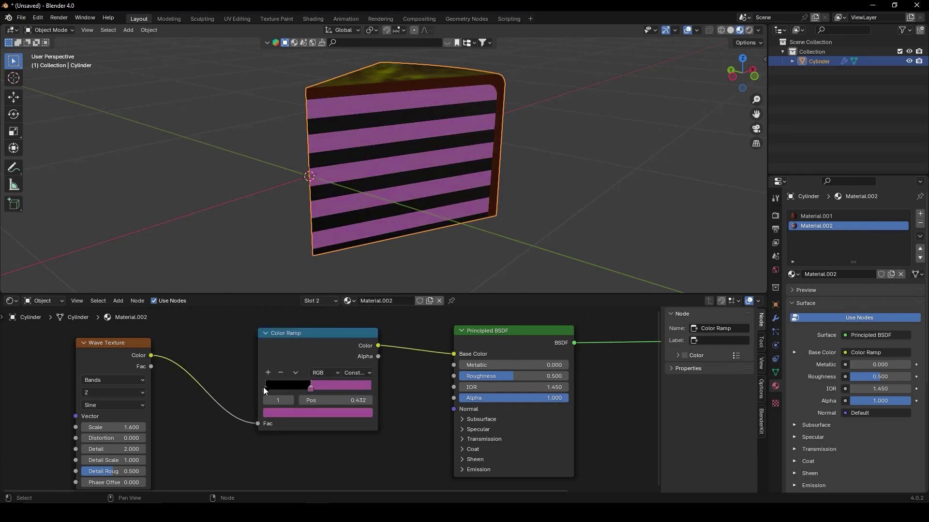
Step: Brighten the black ramp stop to a tan-tinted grey
click(264, 388)
click(286, 411)
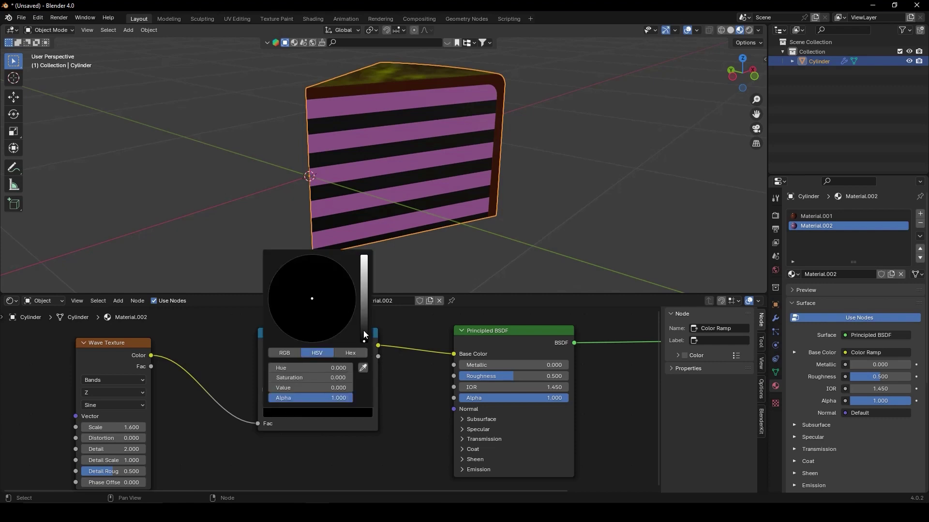
drag(364, 331, 365, 277)
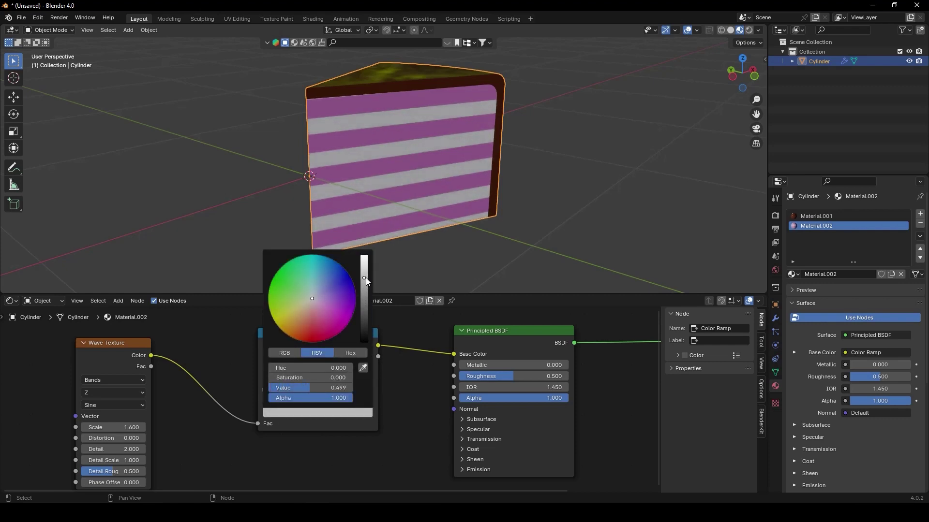
mouse_move(314, 293)
mouse_down()
mouse_move(330, 296)
mouse_move(298, 310)
mouse_up()
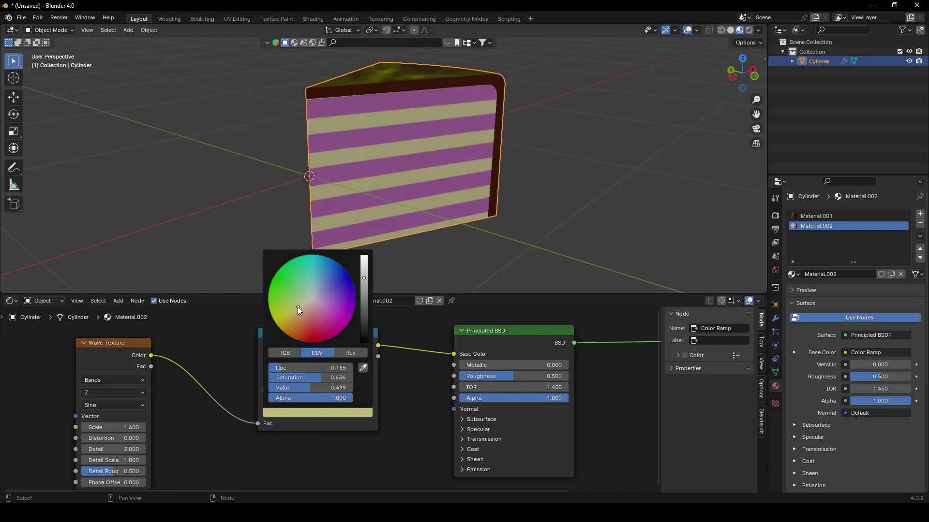
Step: Add another colour stop past the purple one and make it light blue
drag(310, 389, 298, 389)
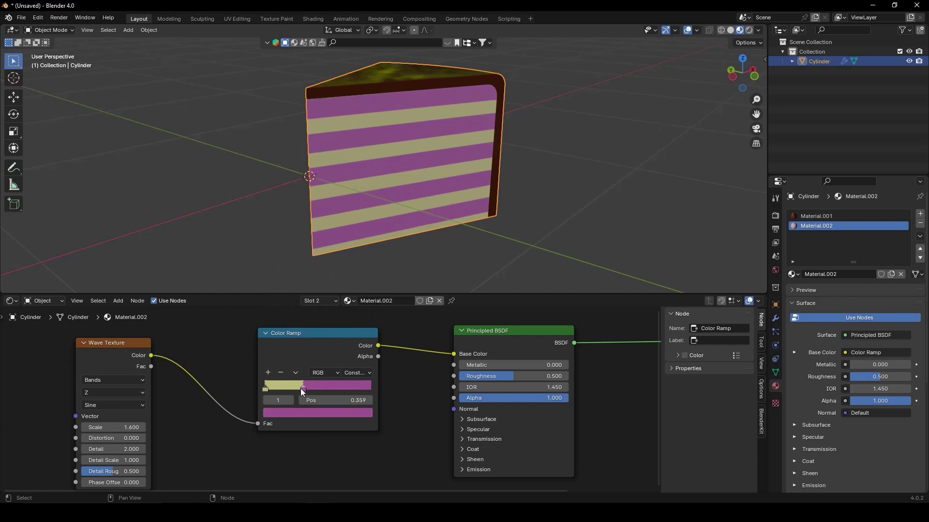
click(267, 373)
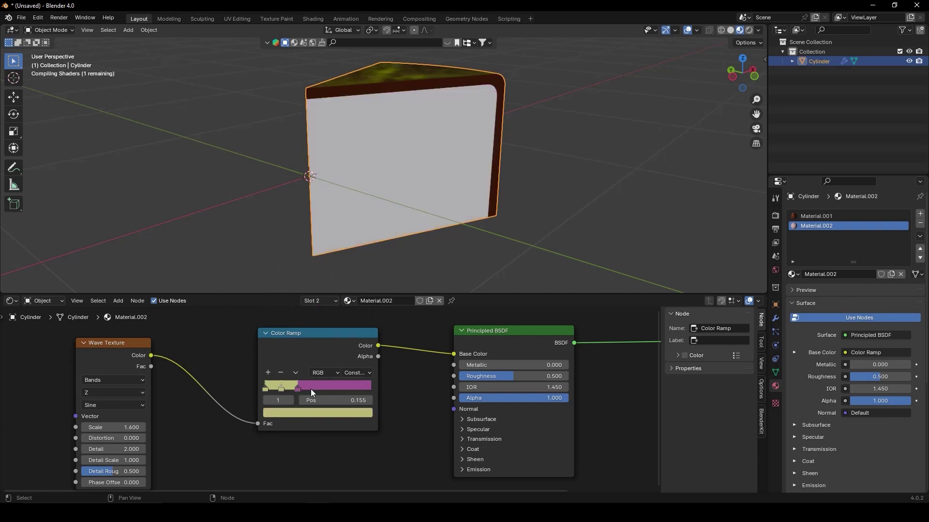
drag(282, 389, 335, 389)
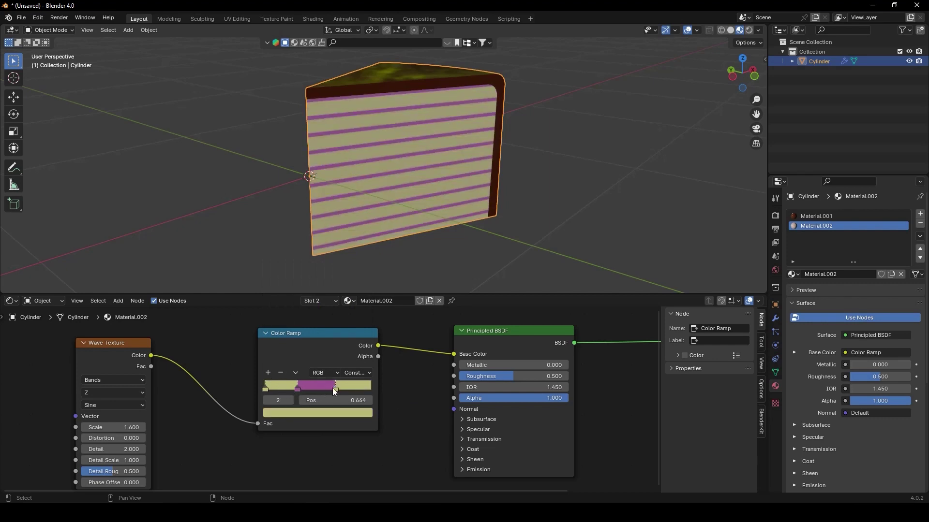
click(319, 413)
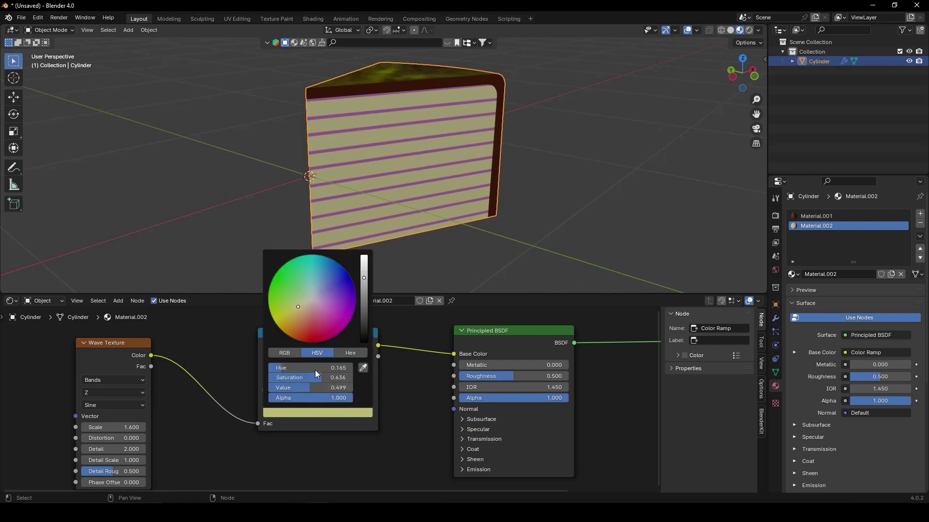
click(317, 289)
mouse_move(317, 289)
mouse_down()
mouse_move(332, 285)
mouse_move(331, 302)
mouse_move(313, 328)
mouse_move(286, 300)
mouse_move(293, 307)
mouse_move(306, 285)
mouse_move(330, 291)
mouse_move(322, 282)
mouse_move(341, 311)
mouse_move(330, 291)
mouse_move(312, 287)
mouse_up()
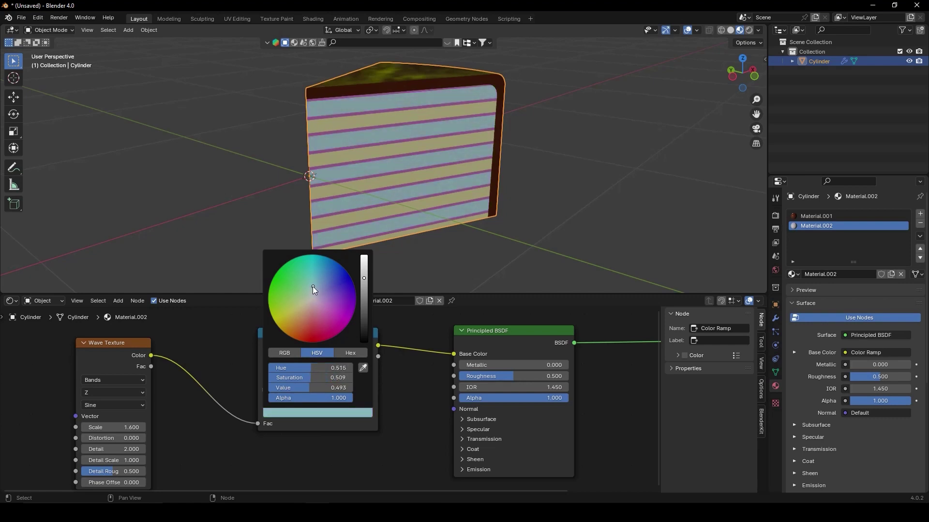
Step: Reposition the purple and light blue stops to widen the bands and adjust the wave Scale
drag(331, 387, 357, 392)
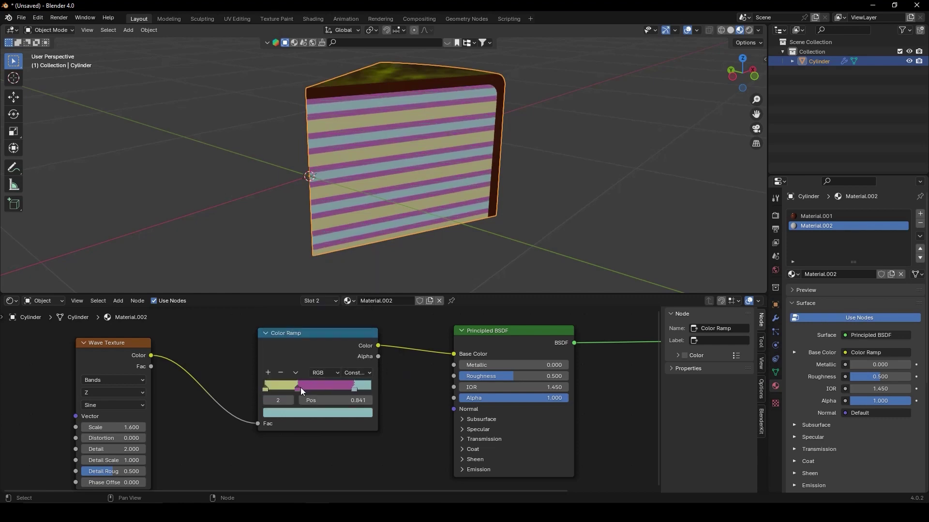
drag(301, 388, 307, 388)
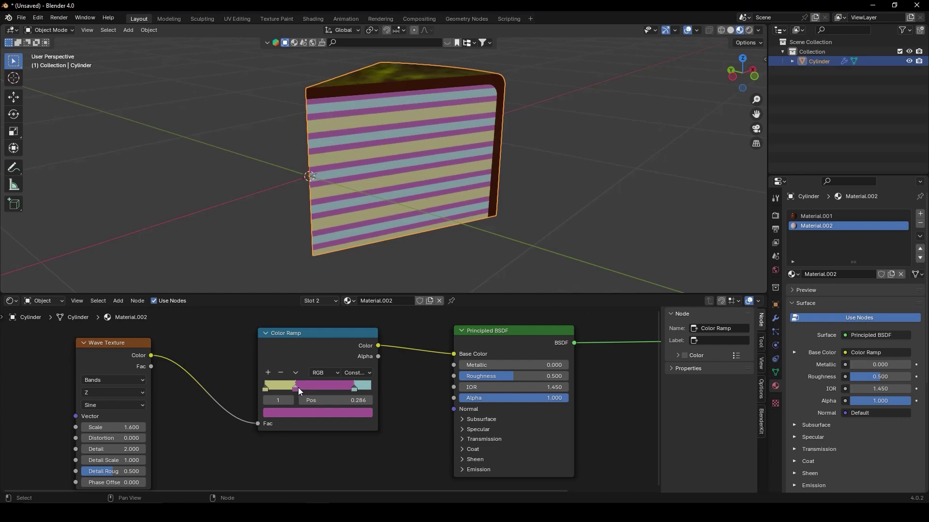
drag(358, 390, 356, 389)
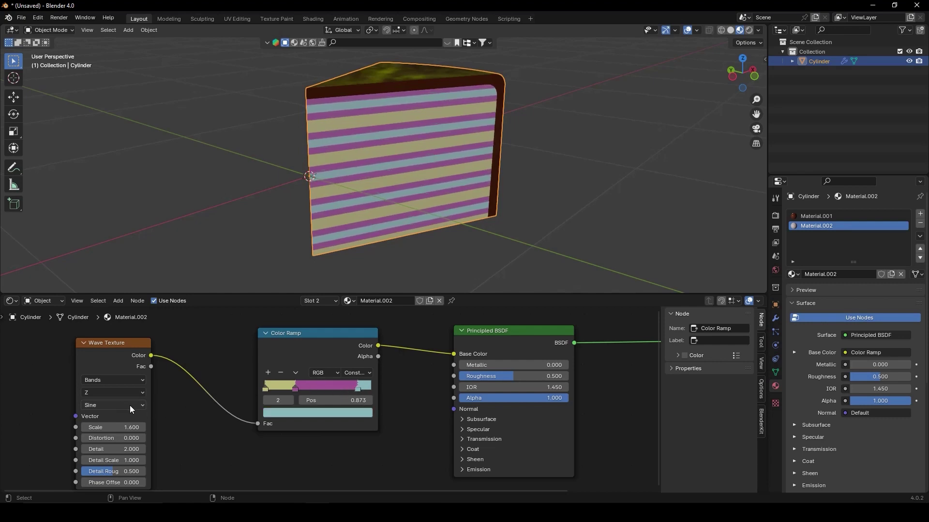
drag(128, 428, 140, 427)
Step: Set wave Scale to 1.1, Distortion to 4.1 and Detail Scale to 1.6 for wavy stripes
drag(138, 121, 133, 121)
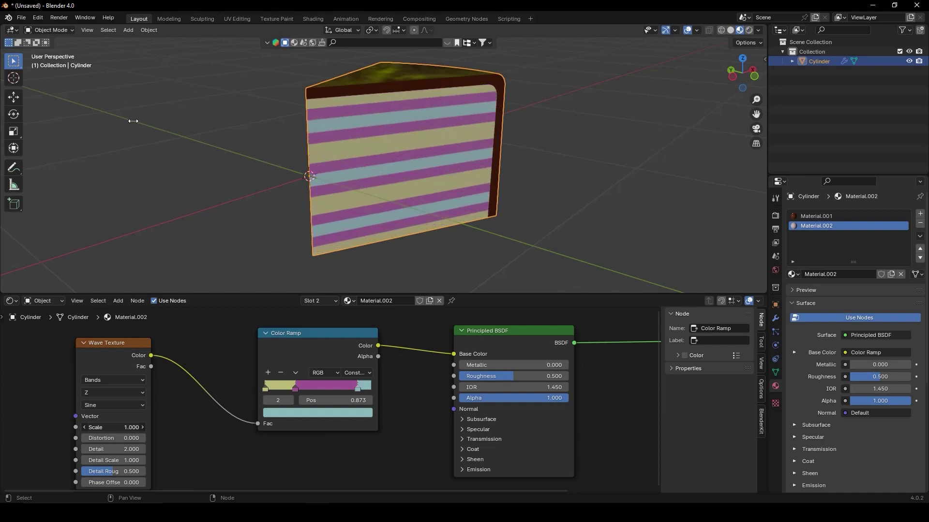
middle_drag(194, 433, 242, 401)
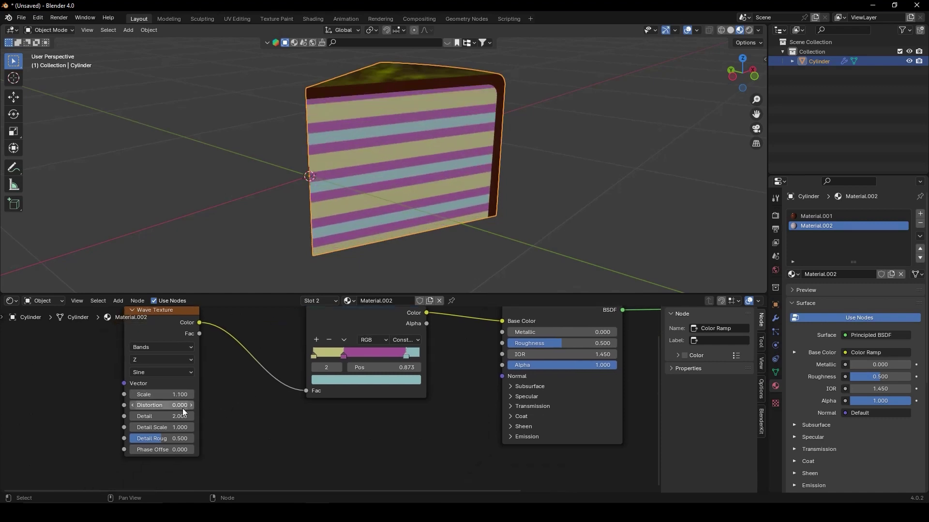
mouse_move(170, 405)
mouse_down()
mouse_move(200, 405)
mouse_move(173, 410)
mouse_move(178, 120)
mouse_up()
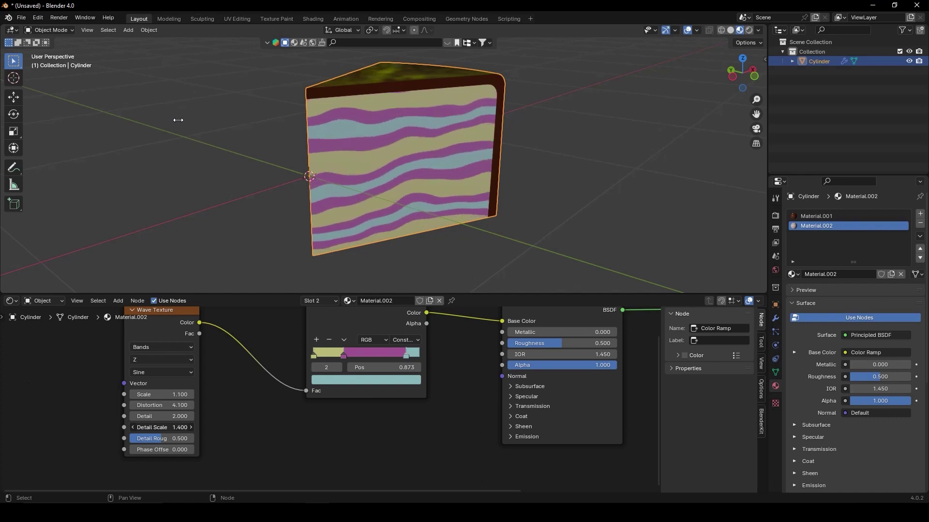
drag(178, 120, 179, 119)
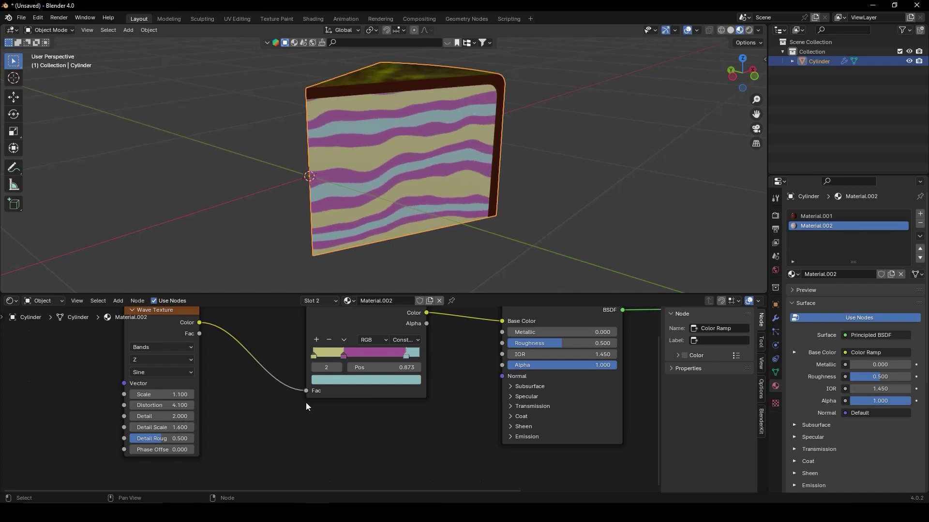
Step: Darken the magenta ramp stop to deep plum, then open the light blue stop's colour
click(342, 356)
click(355, 377)
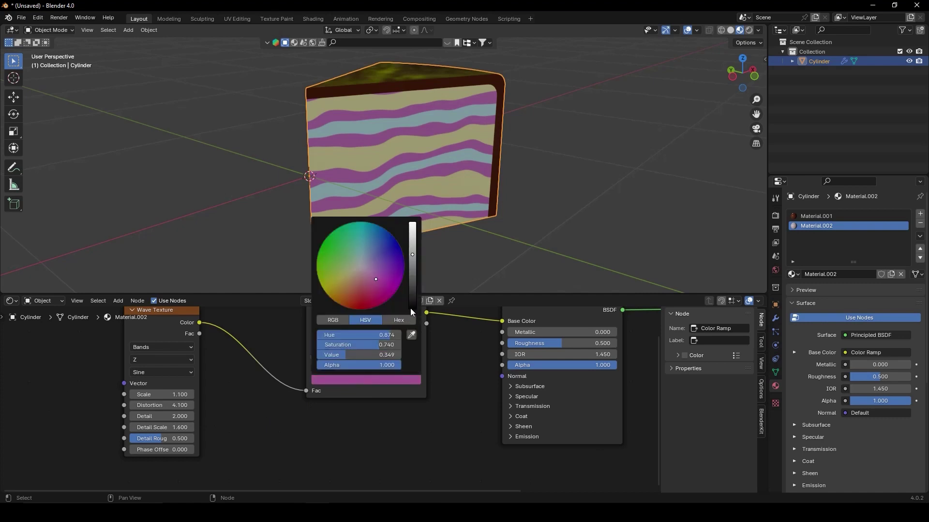
drag(376, 280, 373, 282)
drag(415, 254, 412, 268)
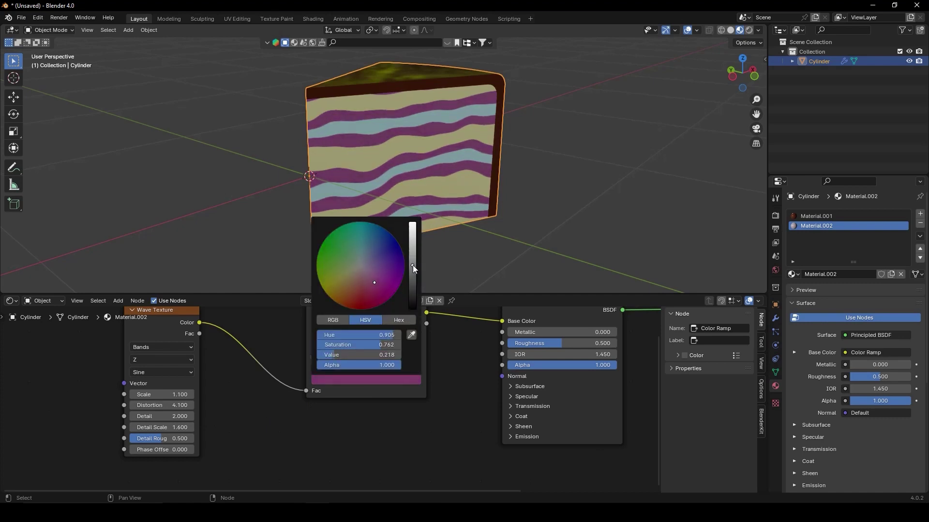
click(445, 261)
mouse_move(408, 354)
mouse_down()
mouse_move(388, 355)
mouse_move(403, 356)
mouse_up()
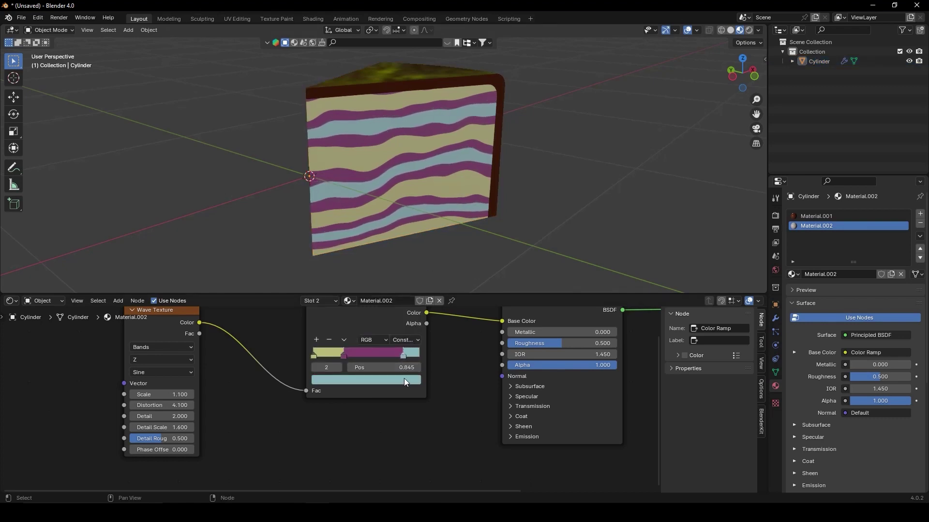
click(405, 379)
Step: Darken the light blue ramp stop to a deeper teal
mouse_move(413, 253)
mouse_down()
mouse_move(411, 283)
mouse_move(411, 271)
mouse_up()
mouse_move(398, 228)
middle_down()
mouse_move(472, 203)
mouse_move(451, 193)
mouse_move(337, 188)
mouse_move(395, 197)
middle_up()
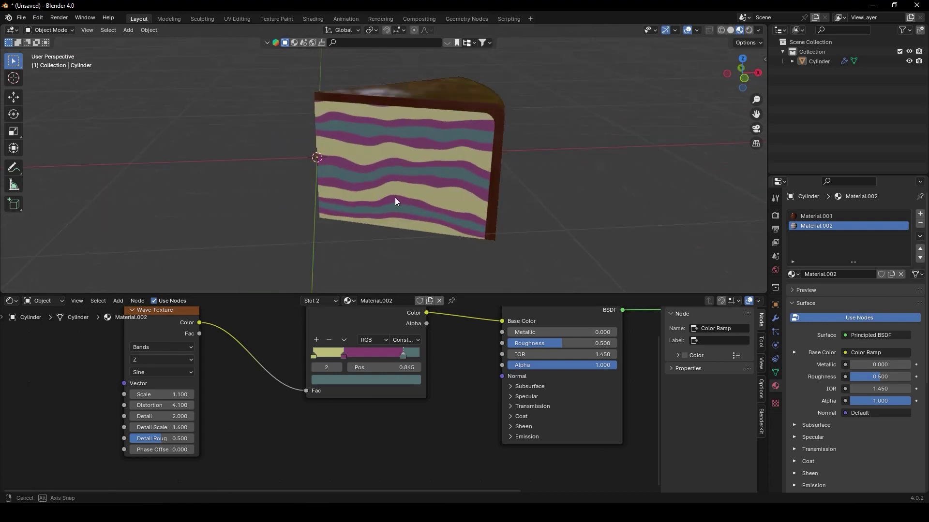
key(Home)
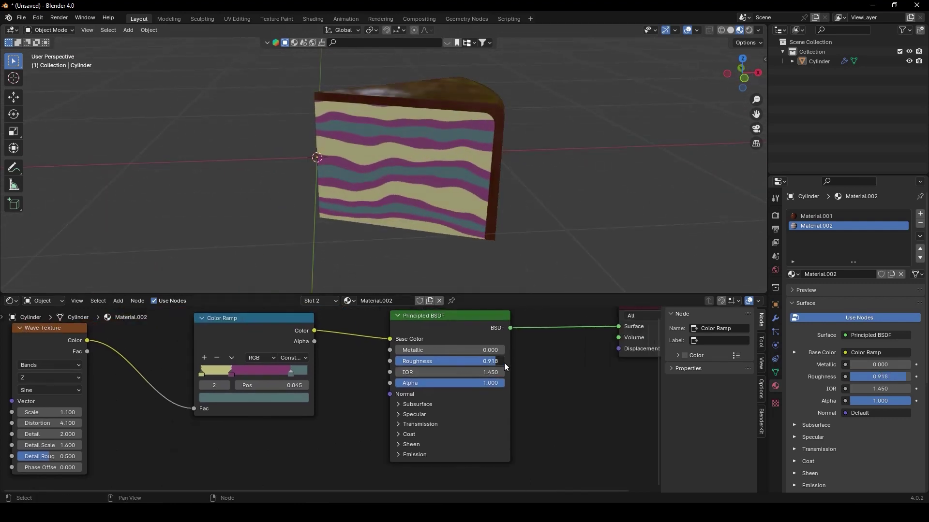
mouse_move(496, 285)
middle_down()
mouse_move(494, 248)
mouse_move(352, 162)
mouse_move(364, 172)
middle_up()
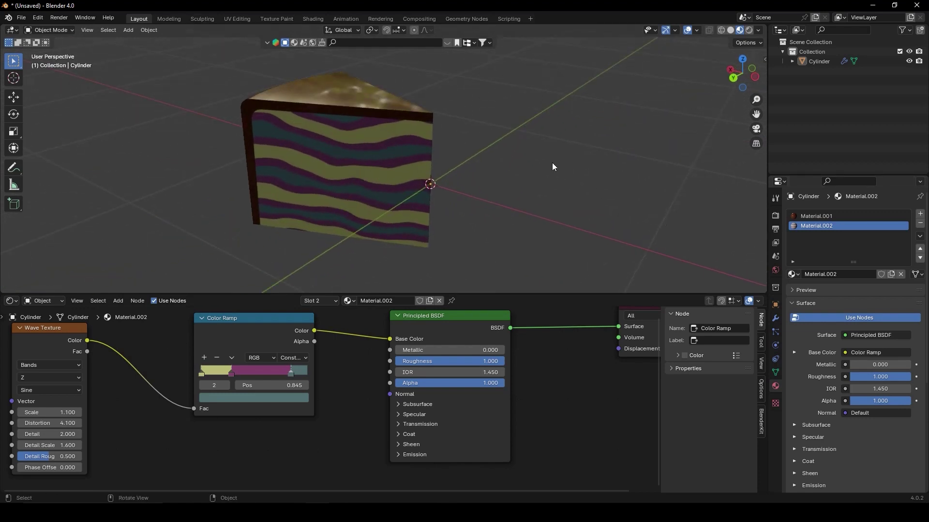
Step: Raise the brown icing Material.001 roughness from 0.043 to 0.111
click(392, 97)
click(803, 213)
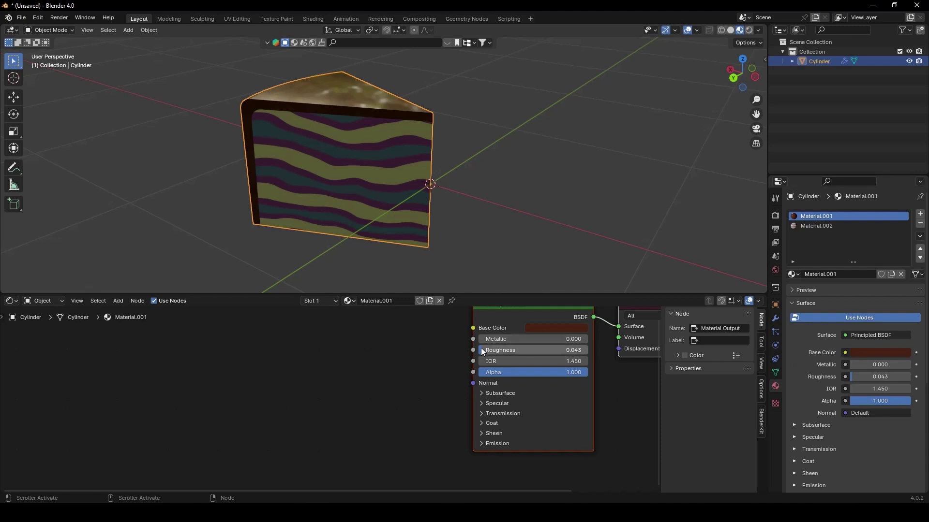
drag(481, 349, 495, 353)
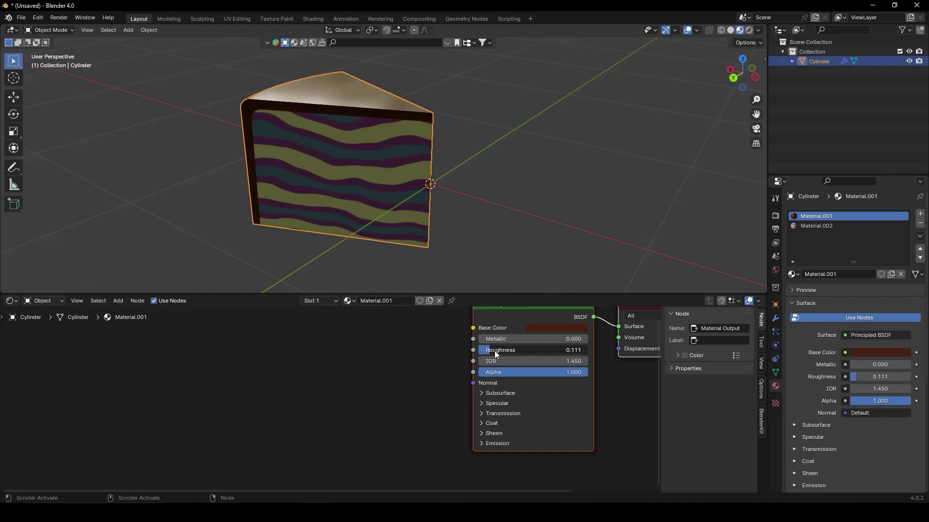
mouse_move(495, 220)
middle_down()
mouse_move(529, 192)
mouse_move(336, 151)
mouse_move(431, 170)
mouse_move(335, 169)
mouse_move(433, 164)
middle_up()
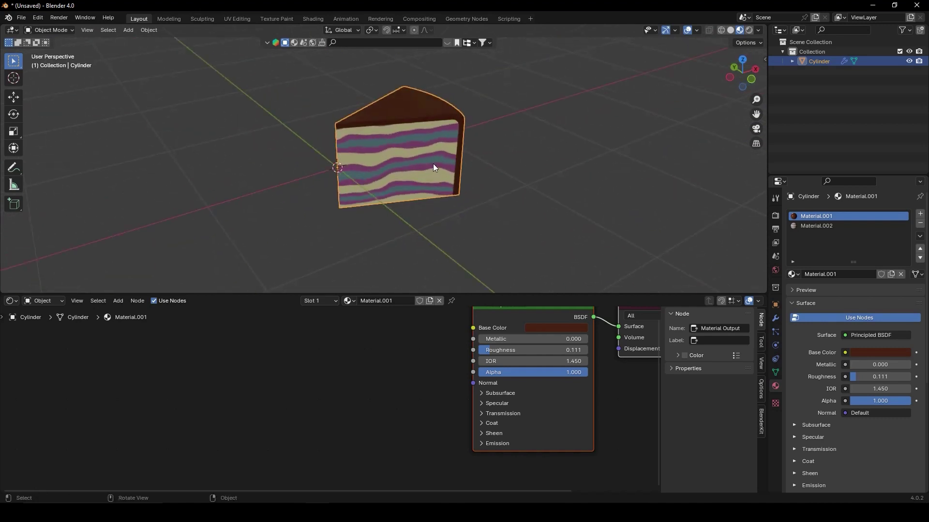
scroll(434, 163, up, 2)
click(806, 230)
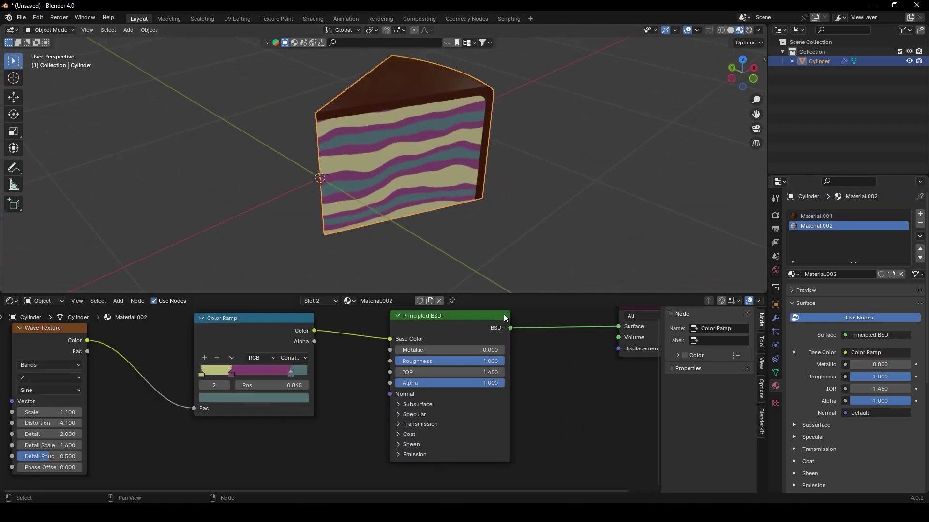
Step: Nudge the purple stop left and change the yellow ramp stop to pink
mouse_move(268, 390)
mouse_down()
mouse_move(278, 391)
mouse_move(266, 391)
mouse_up()
click(239, 390)
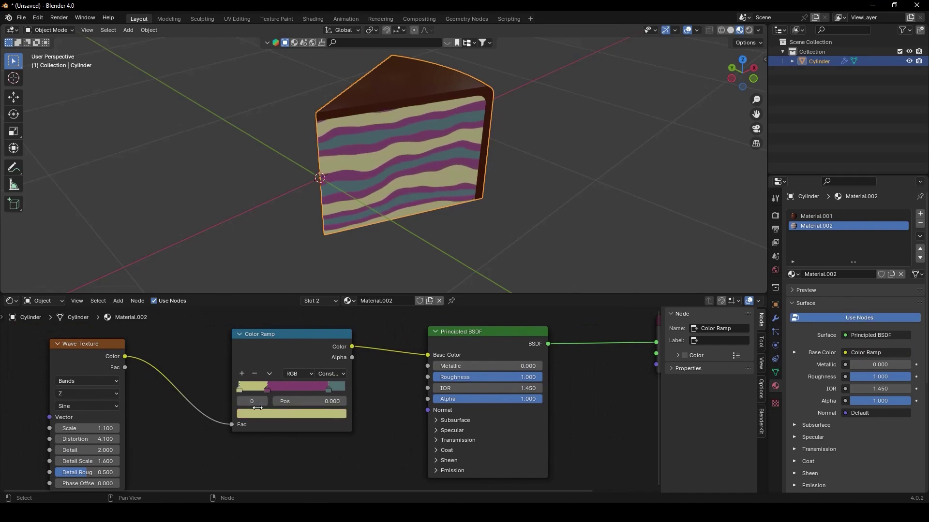
click(291, 414)
drag(280, 312, 307, 313)
mouse_move(254, 198)
middle_down()
mouse_move(377, 187)
mouse_move(253, 201)
mouse_move(424, 199)
mouse_move(458, 180)
mouse_move(387, 190)
mouse_move(353, 303)
middle_up()
Step: Change the teal ramp stop to a light tan-brown
key(g)
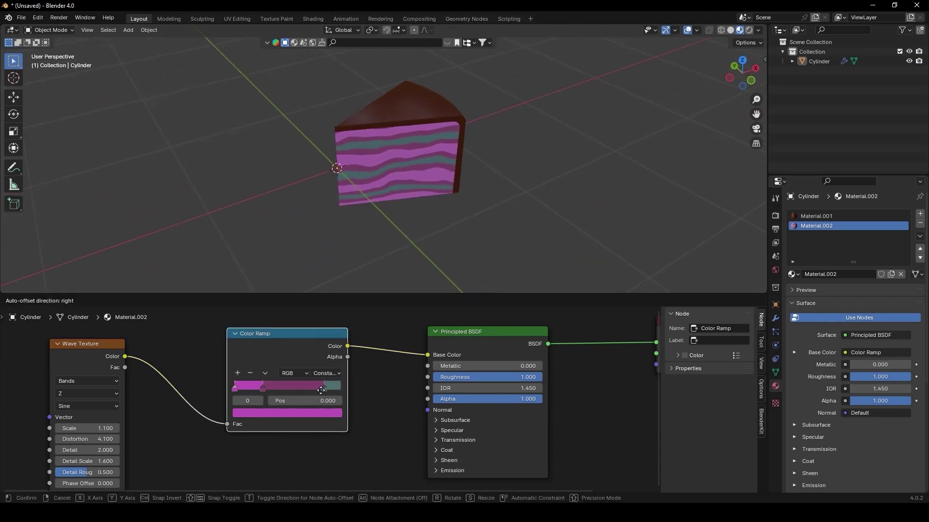
click(312, 387)
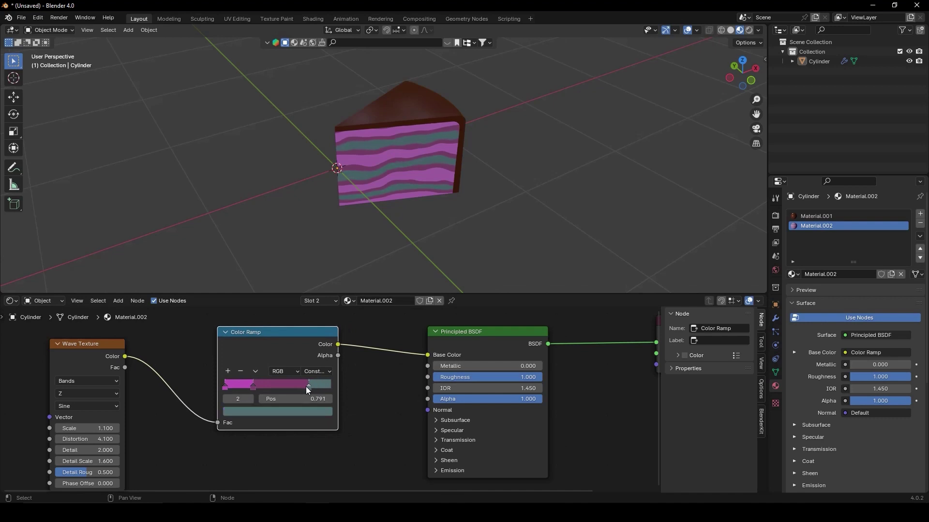
click(307, 410)
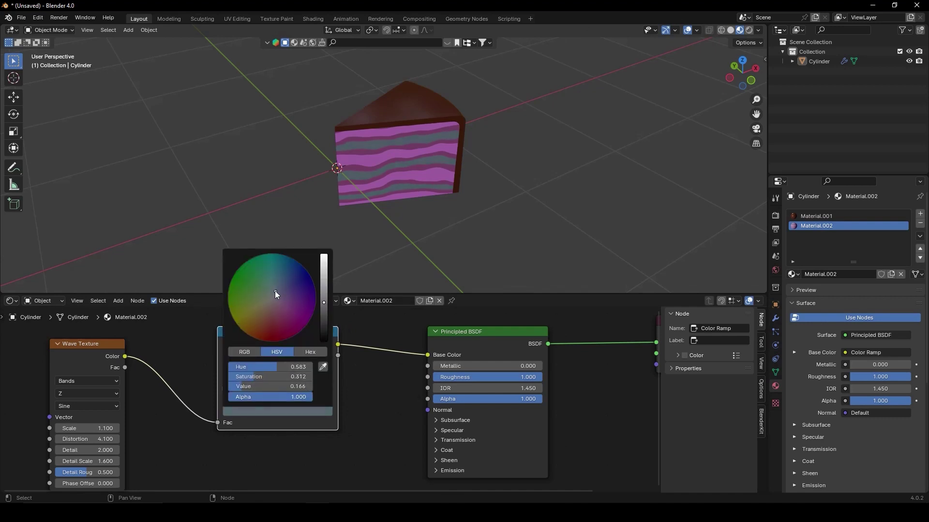
drag(274, 294, 262, 313)
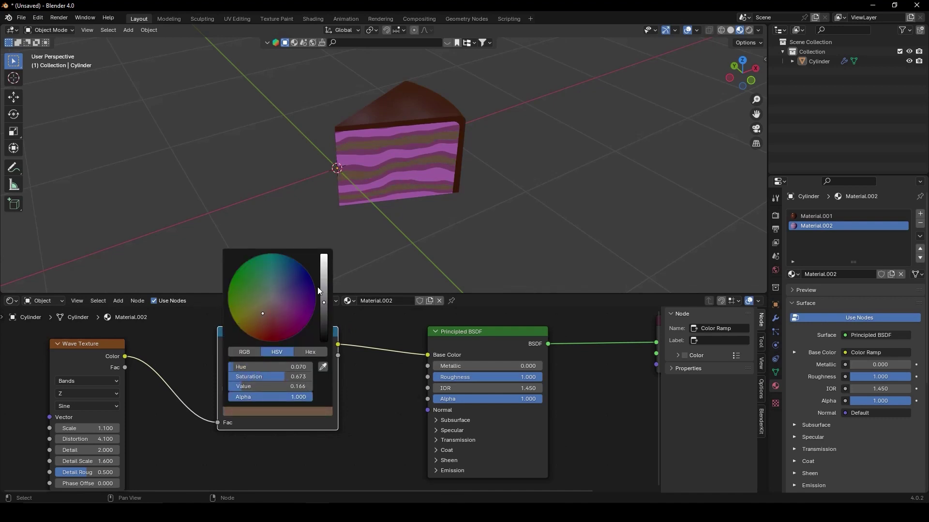
drag(323, 300, 324, 288)
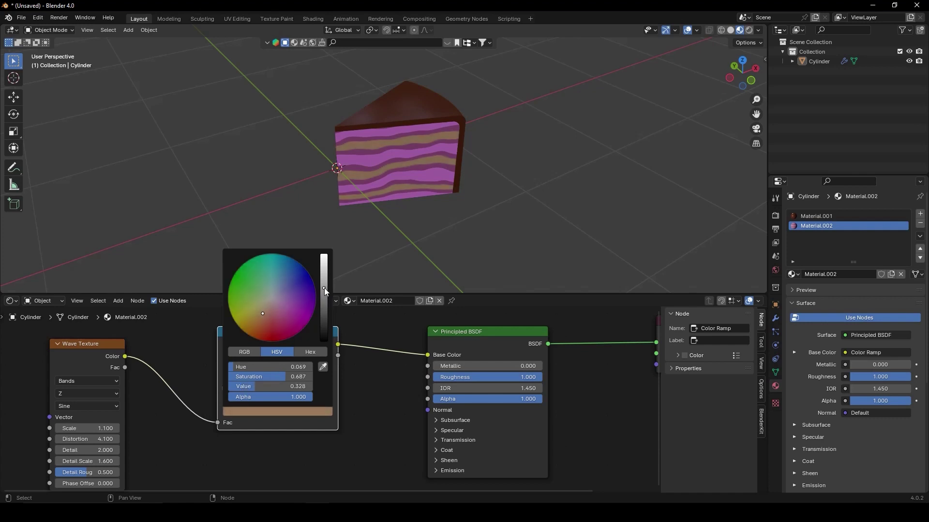
mouse_move(290, 156)
middle_down()
mouse_move(407, 166)
mouse_move(384, 168)
mouse_move(441, 150)
mouse_move(361, 170)
mouse_move(390, 174)
mouse_move(375, 176)
mouse_move(461, 164)
mouse_move(348, 169)
mouse_move(356, 178)
mouse_move(329, 182)
mouse_move(429, 185)
mouse_move(397, 170)
mouse_move(449, 182)
mouse_move(348, 187)
mouse_move(435, 187)
mouse_move(388, 181)
mouse_move(414, 173)
middle_up()
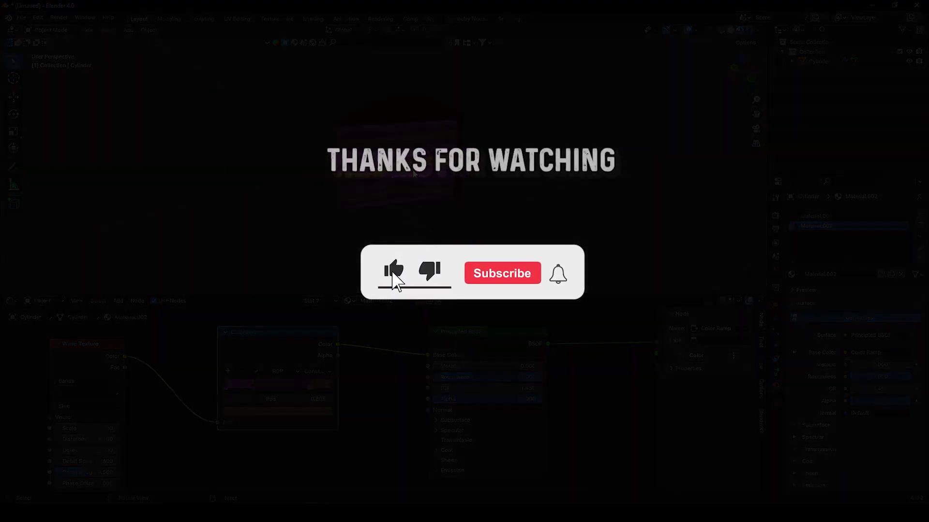